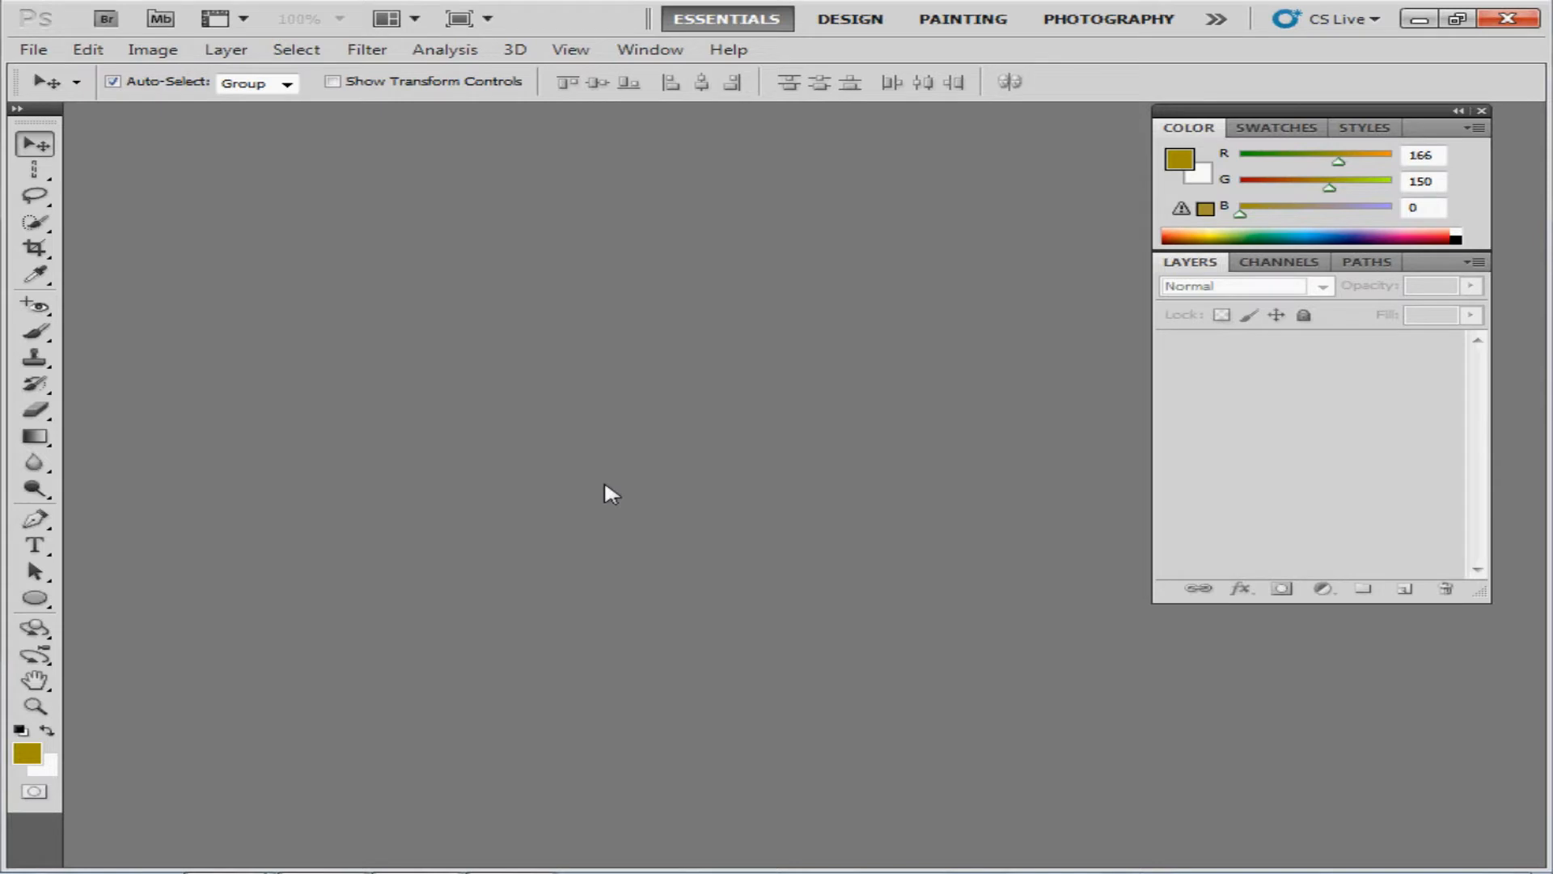
# Step: Open the shapes image from the Chapter 12 folder, choosing the Windows 7 Basic color scheme in the performance prompt
pyautogui.click(32, 50)
pyautogui.click(74, 97)
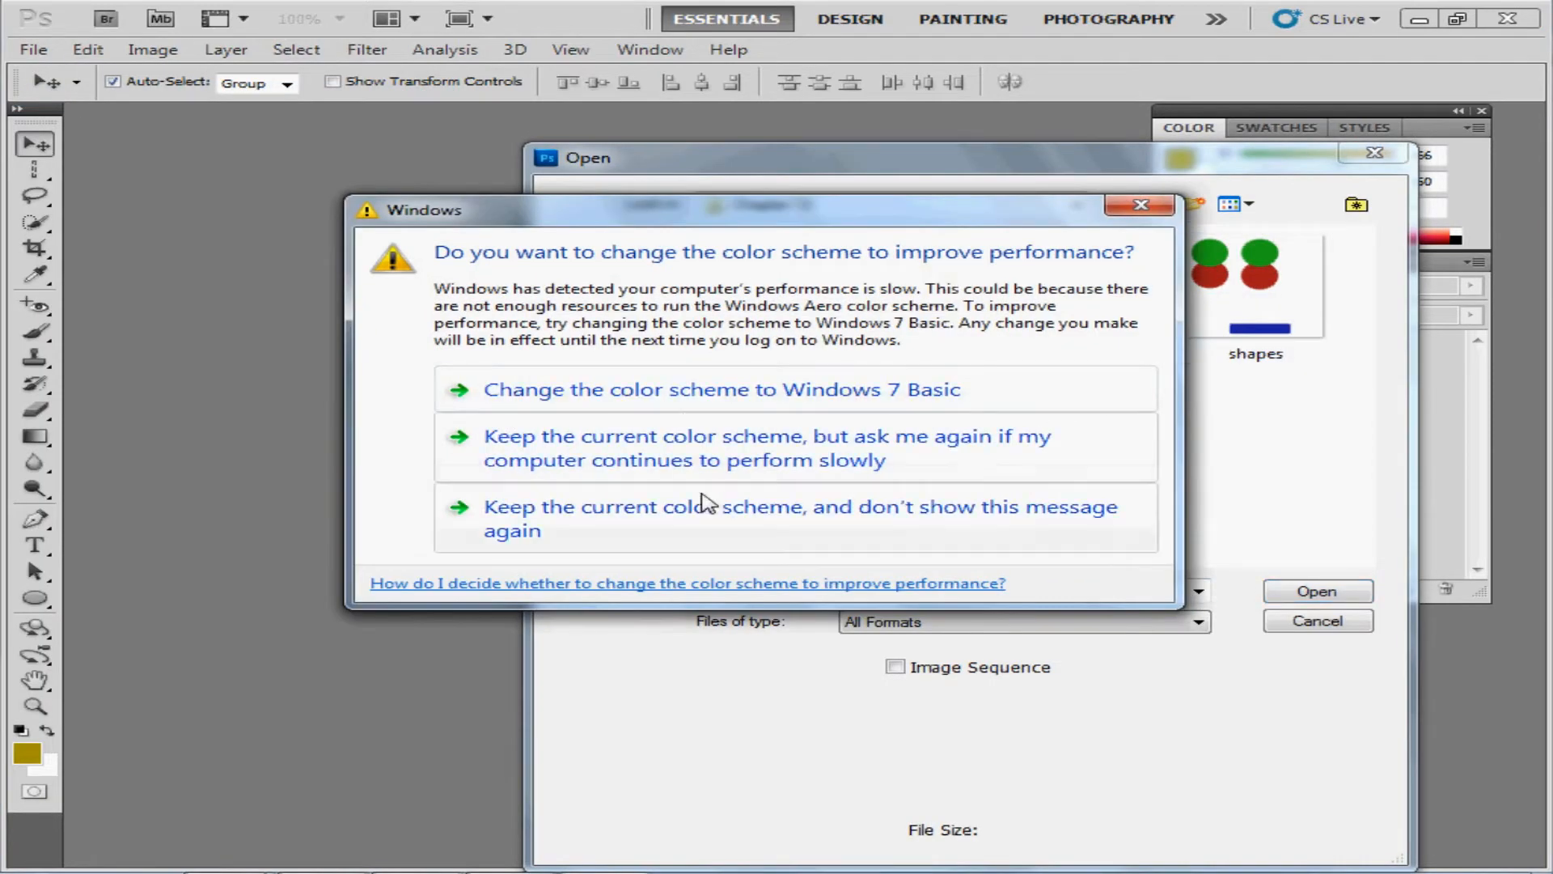
pyautogui.click(791, 405)
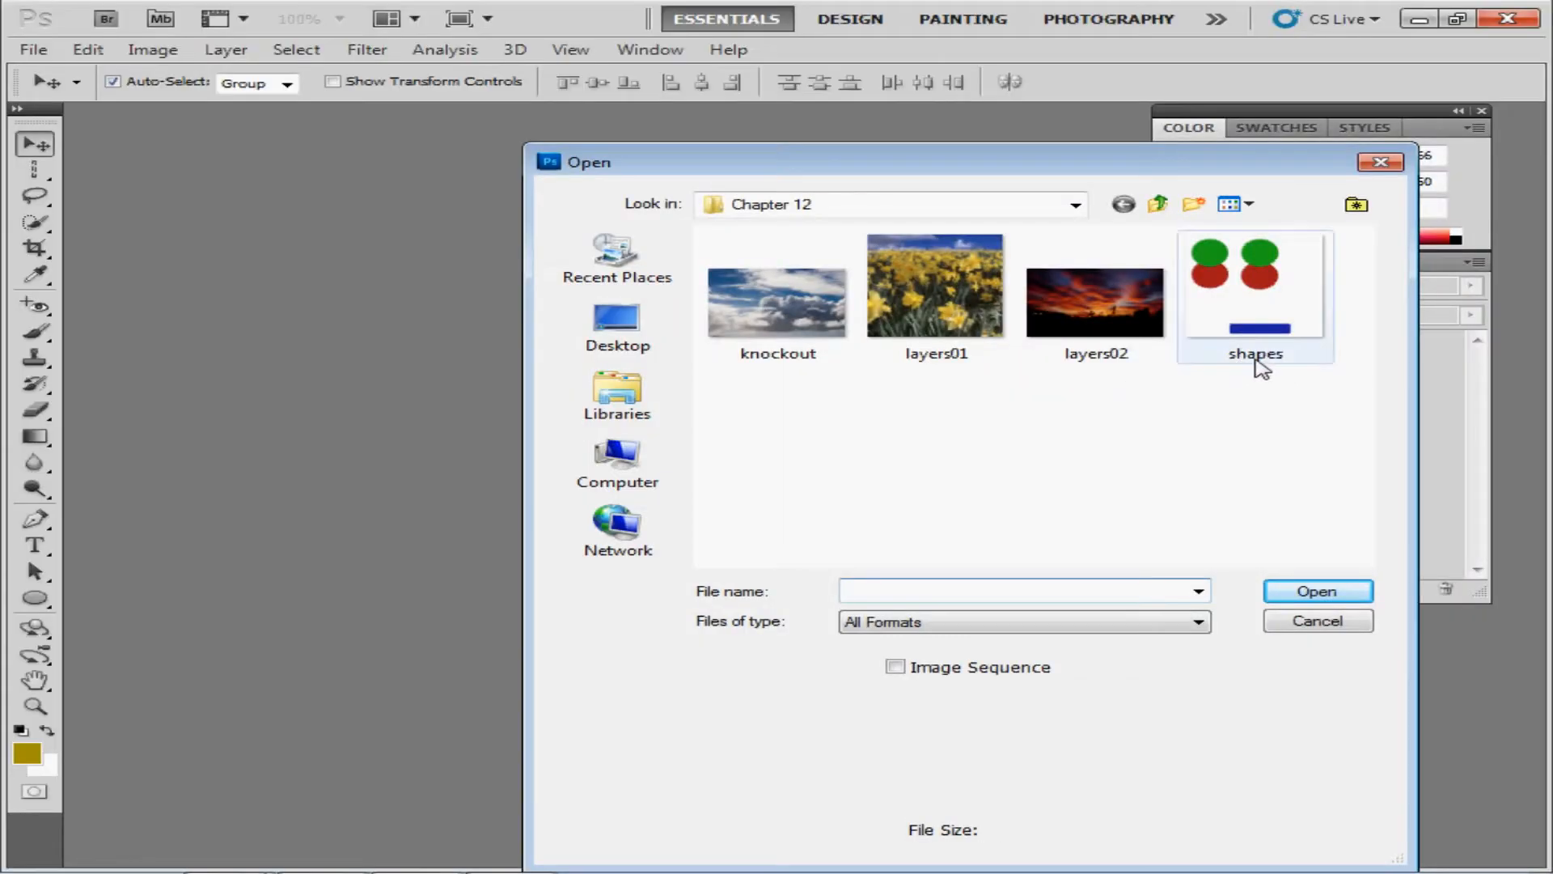
pyautogui.click(1259, 364)
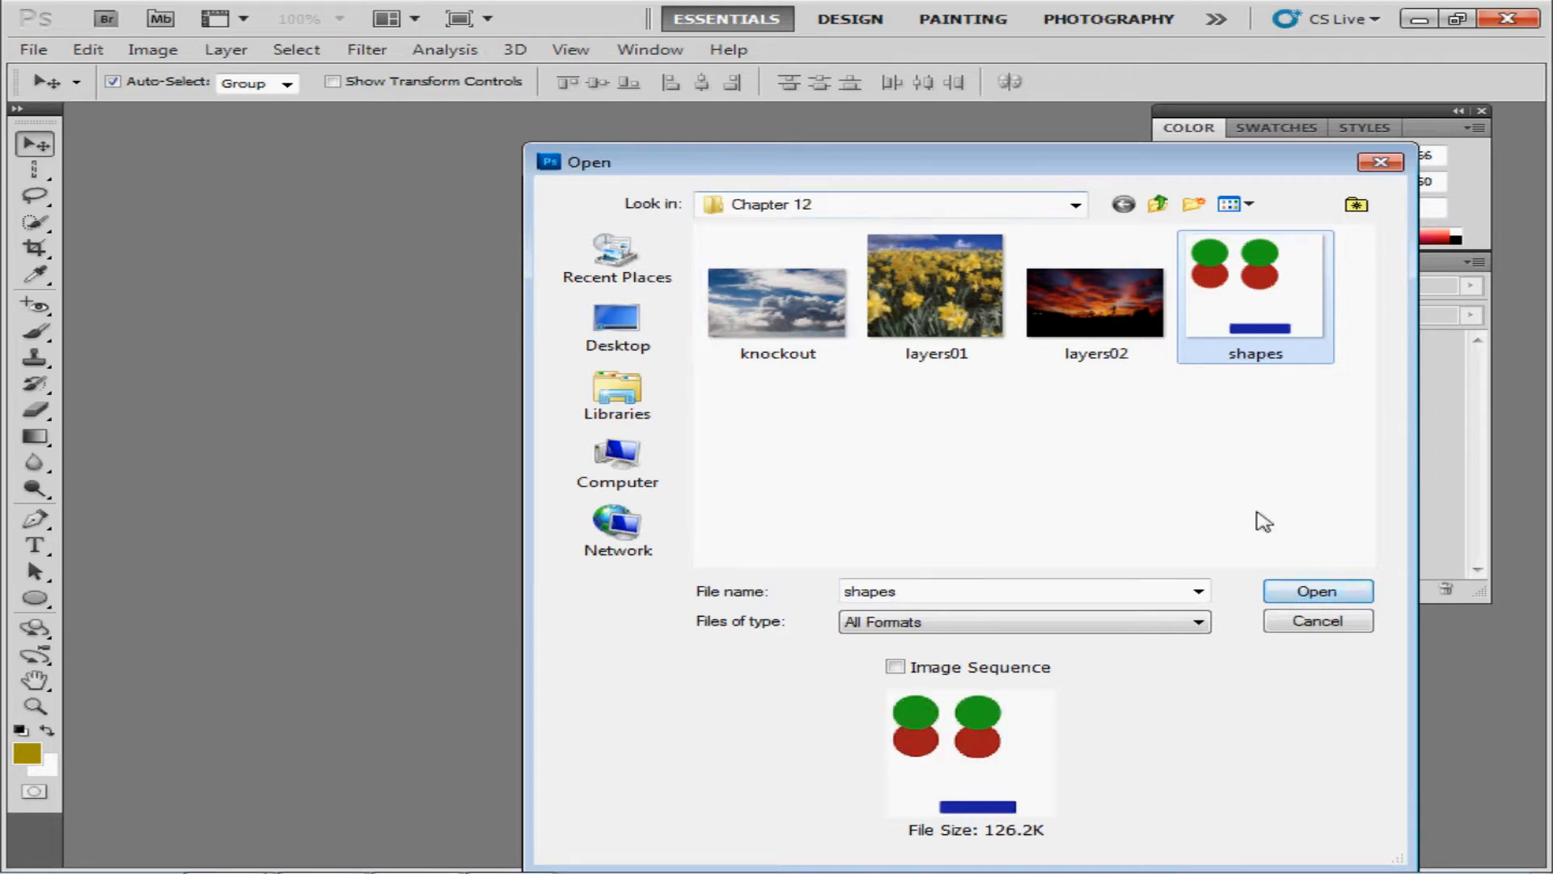
pyautogui.click(1304, 595)
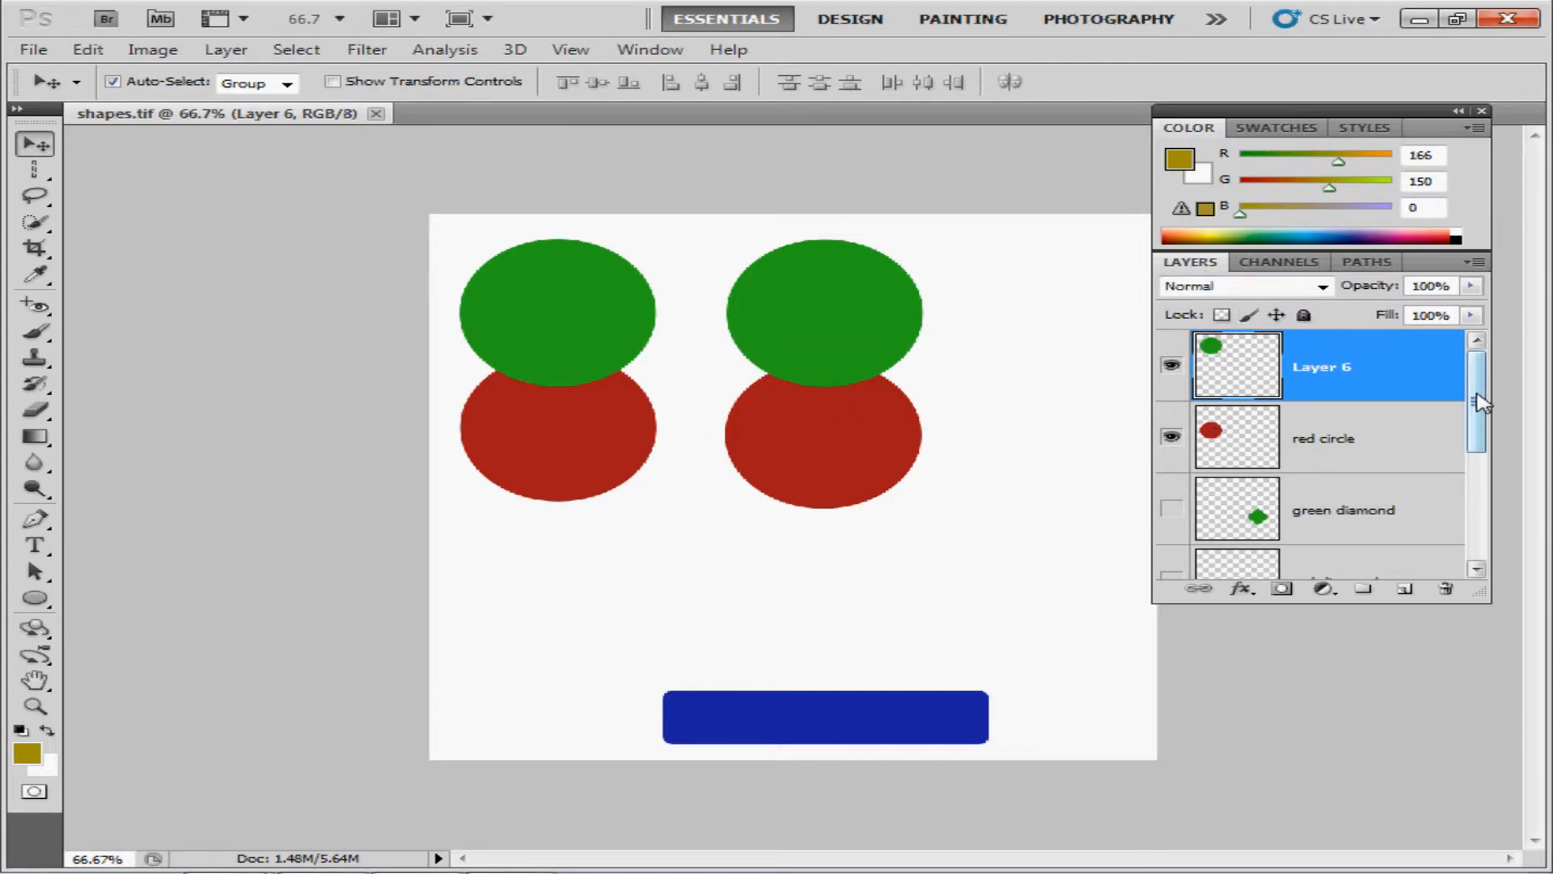
# Step: Look through the layer stack and toggle the visibility of the green diamond and red circle layers to compare the canvas
pyautogui.moveTo(1481, 402)
pyautogui.mouseDown()
pyautogui.moveTo(1489, 524)
pyautogui.moveTo(1499, 385)
pyautogui.mouseUp()
pyautogui.moveTo(1482, 451); pyautogui.dragTo(1483, 556)
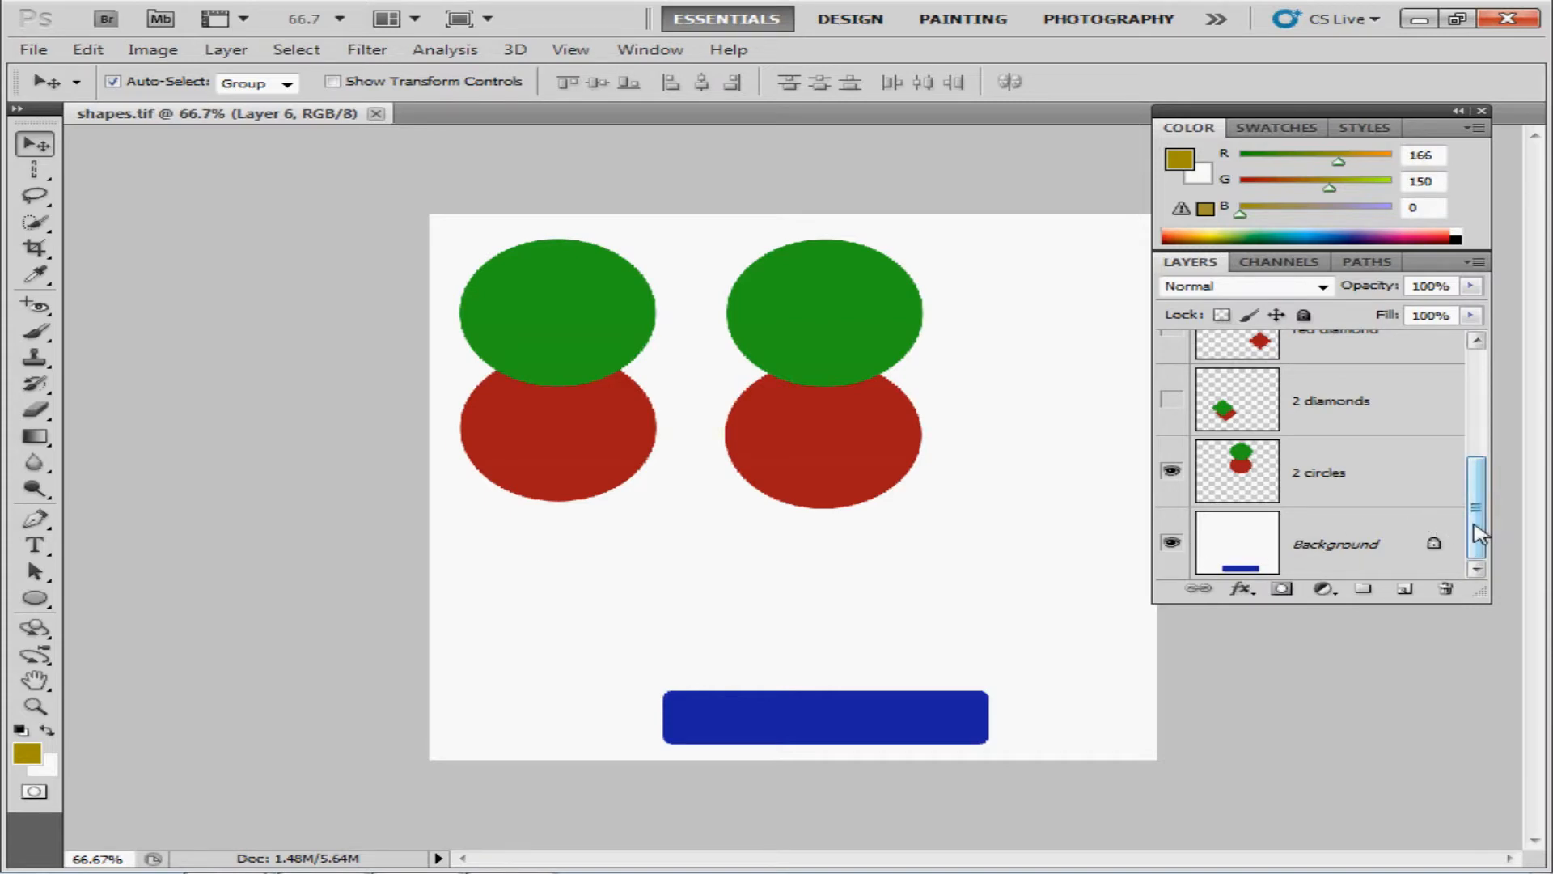
pyautogui.moveTo(1481, 534); pyautogui.dragTo(1482, 426)
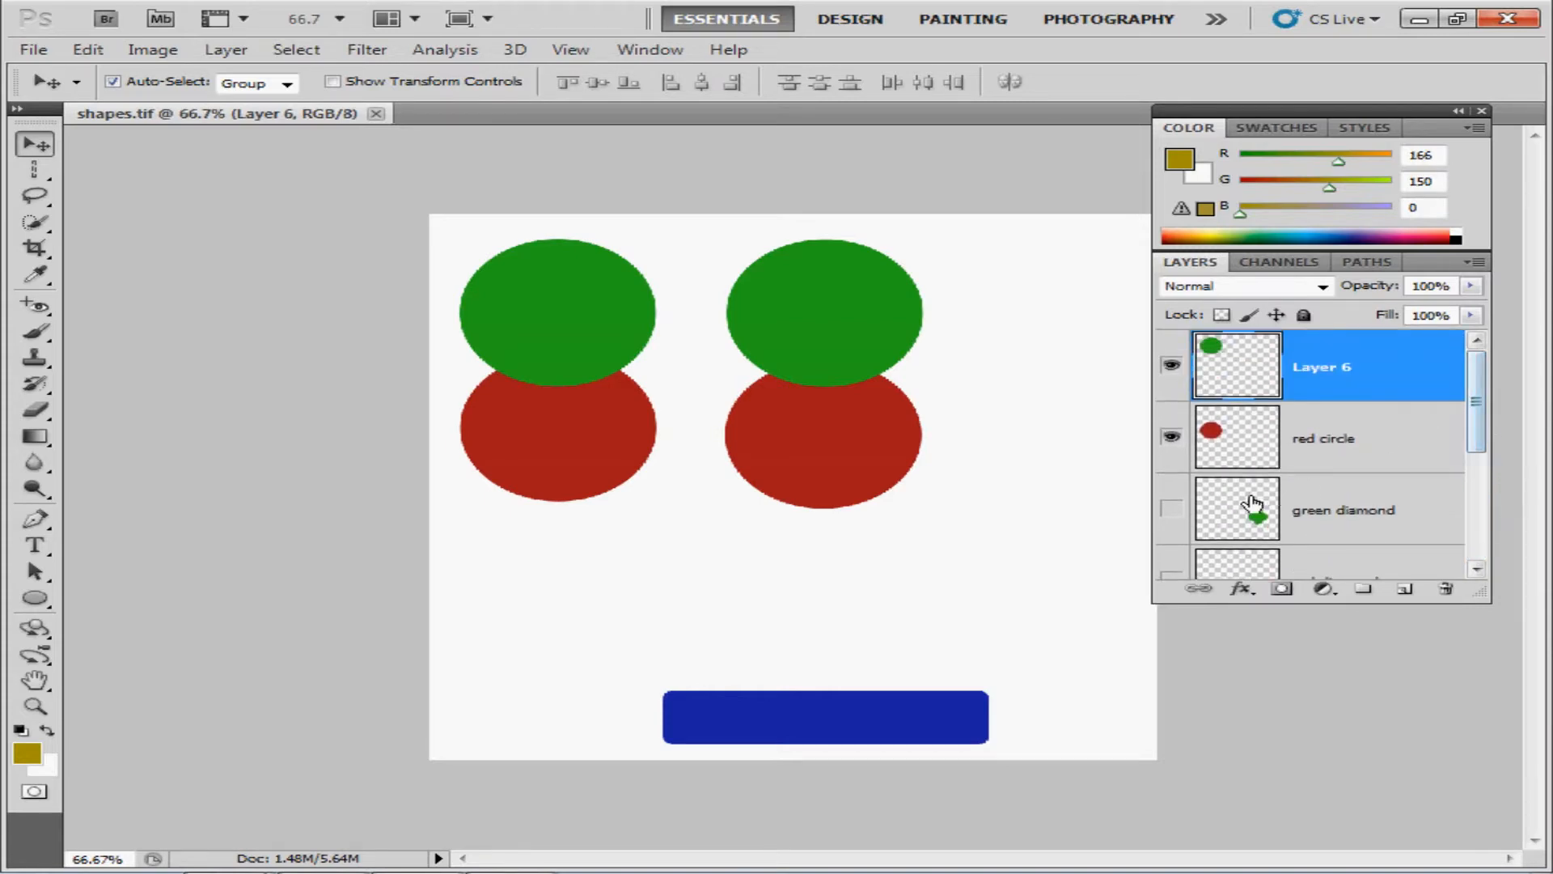
pyautogui.click(1173, 511)
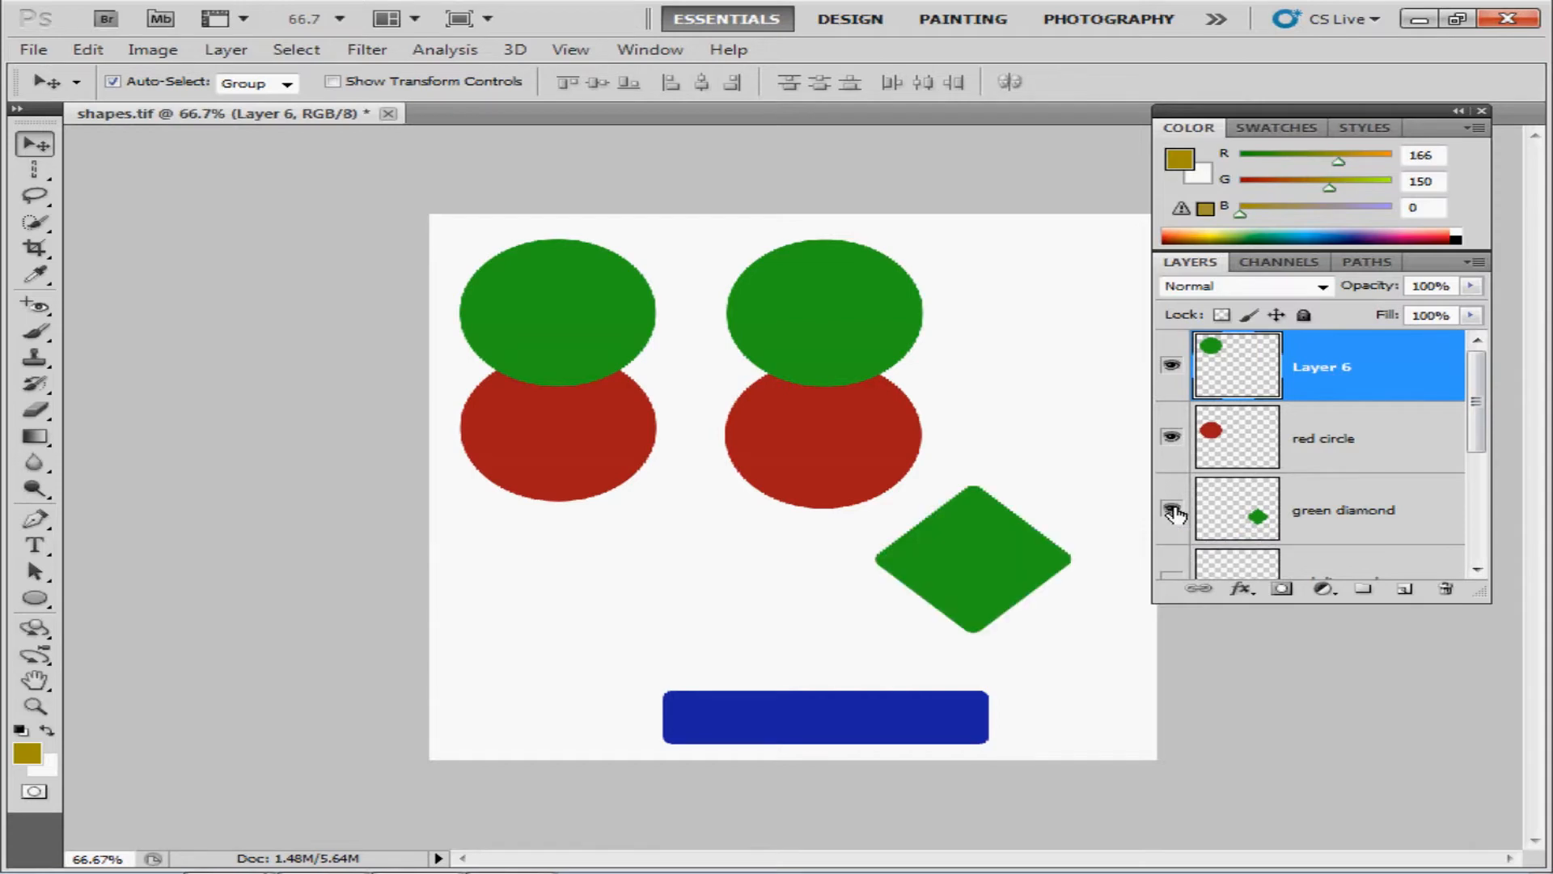
pyautogui.click(1173, 511)
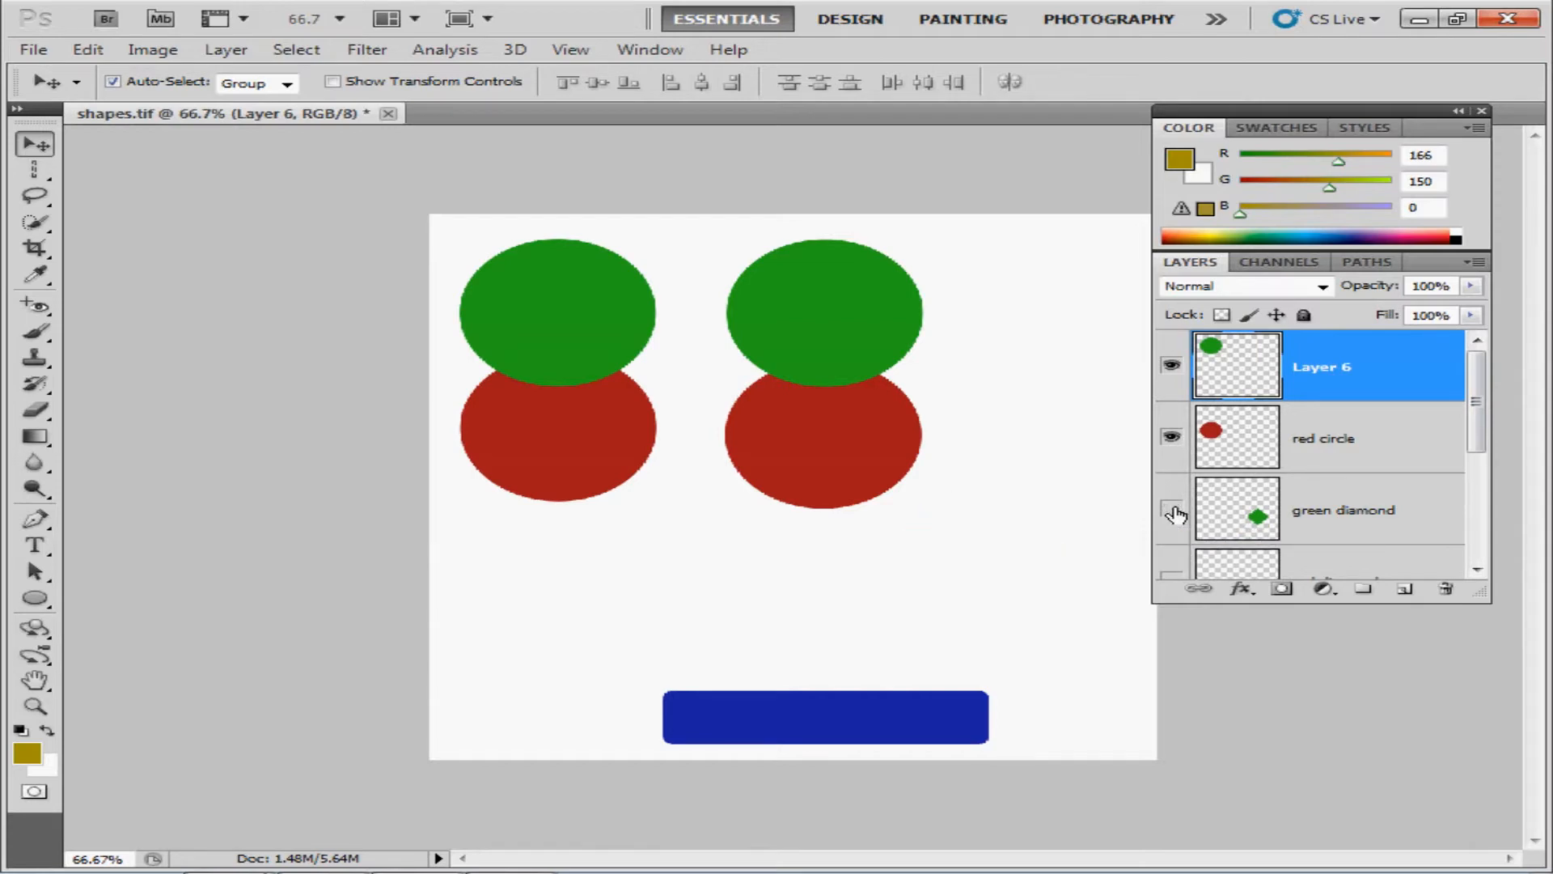
pyautogui.click(1171, 441)
pyautogui.click(1171, 440)
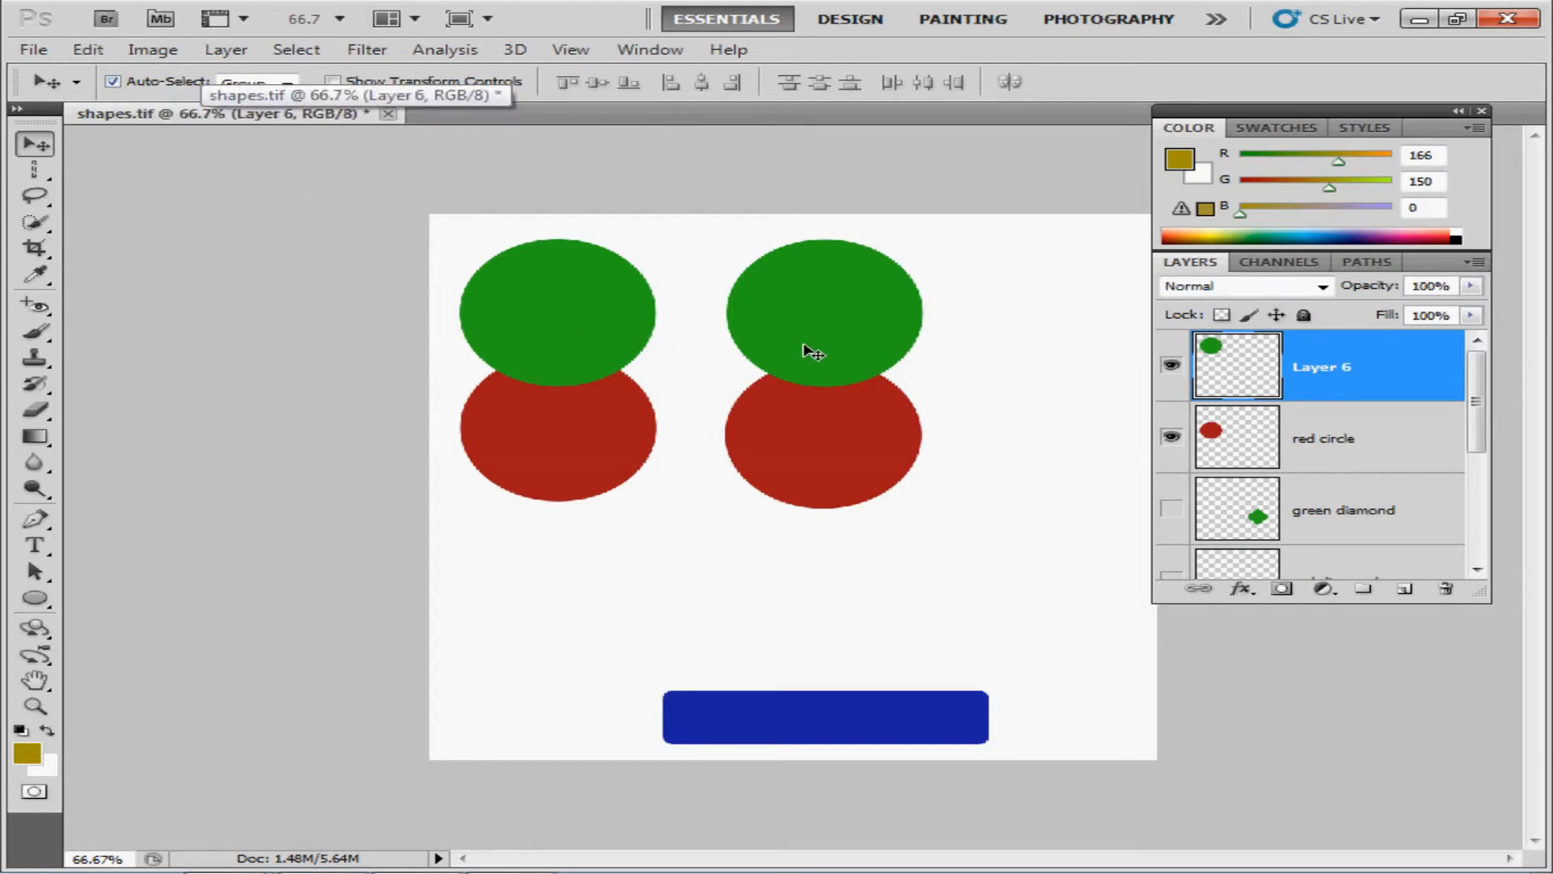
# Step: Move the 2 circles pair to the right, keeping its original height on the canvas
pyautogui.moveTo(813, 353); pyautogui.dragTo(887, 402)
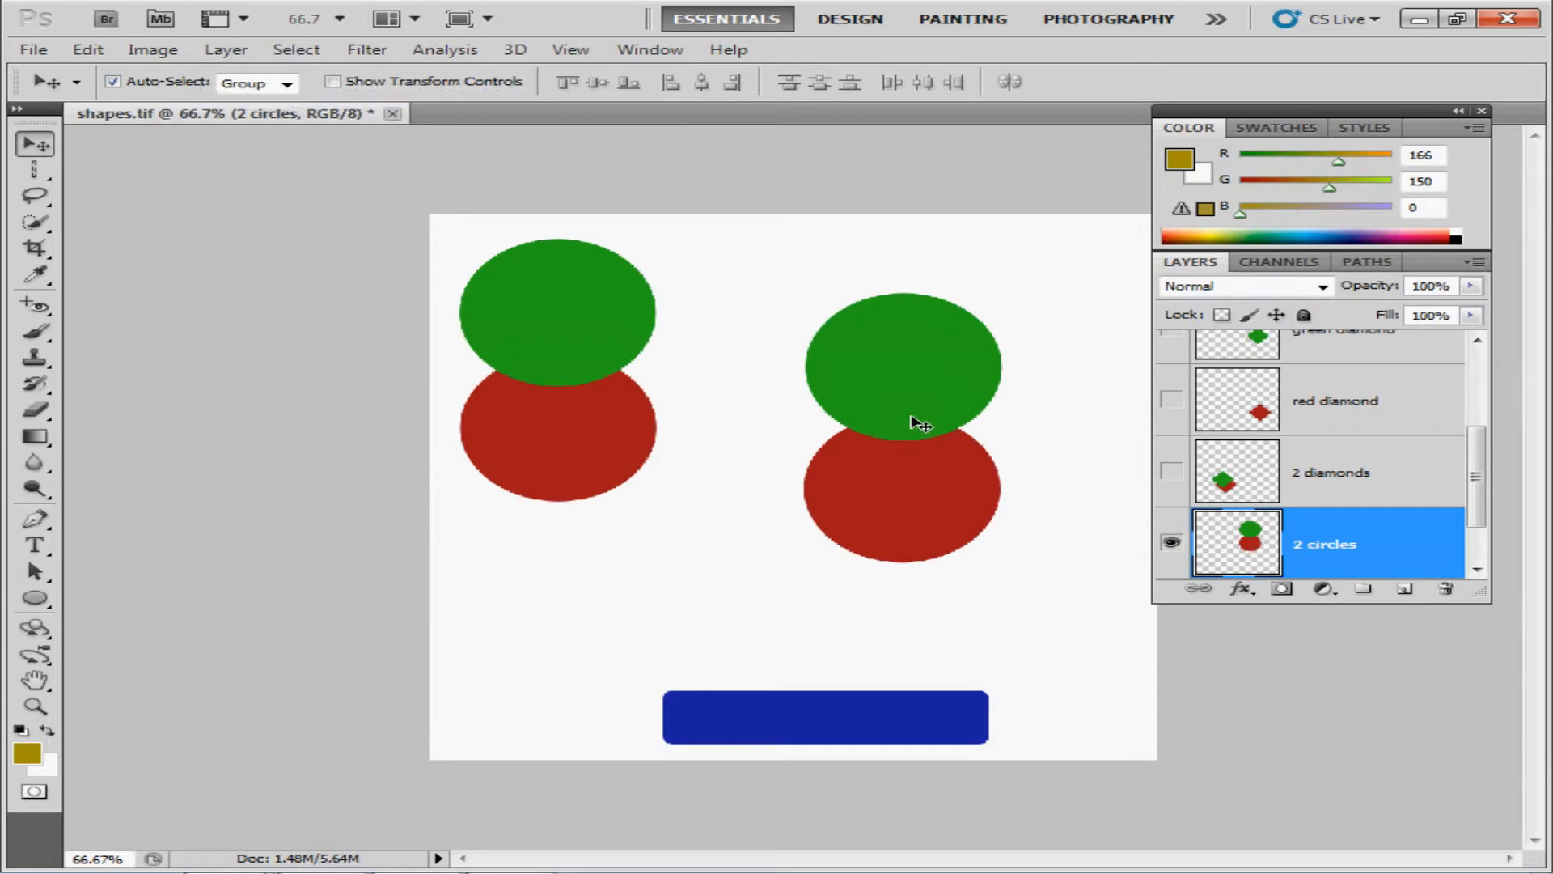
pyautogui.moveTo(921, 424); pyautogui.dragTo(919, 371)
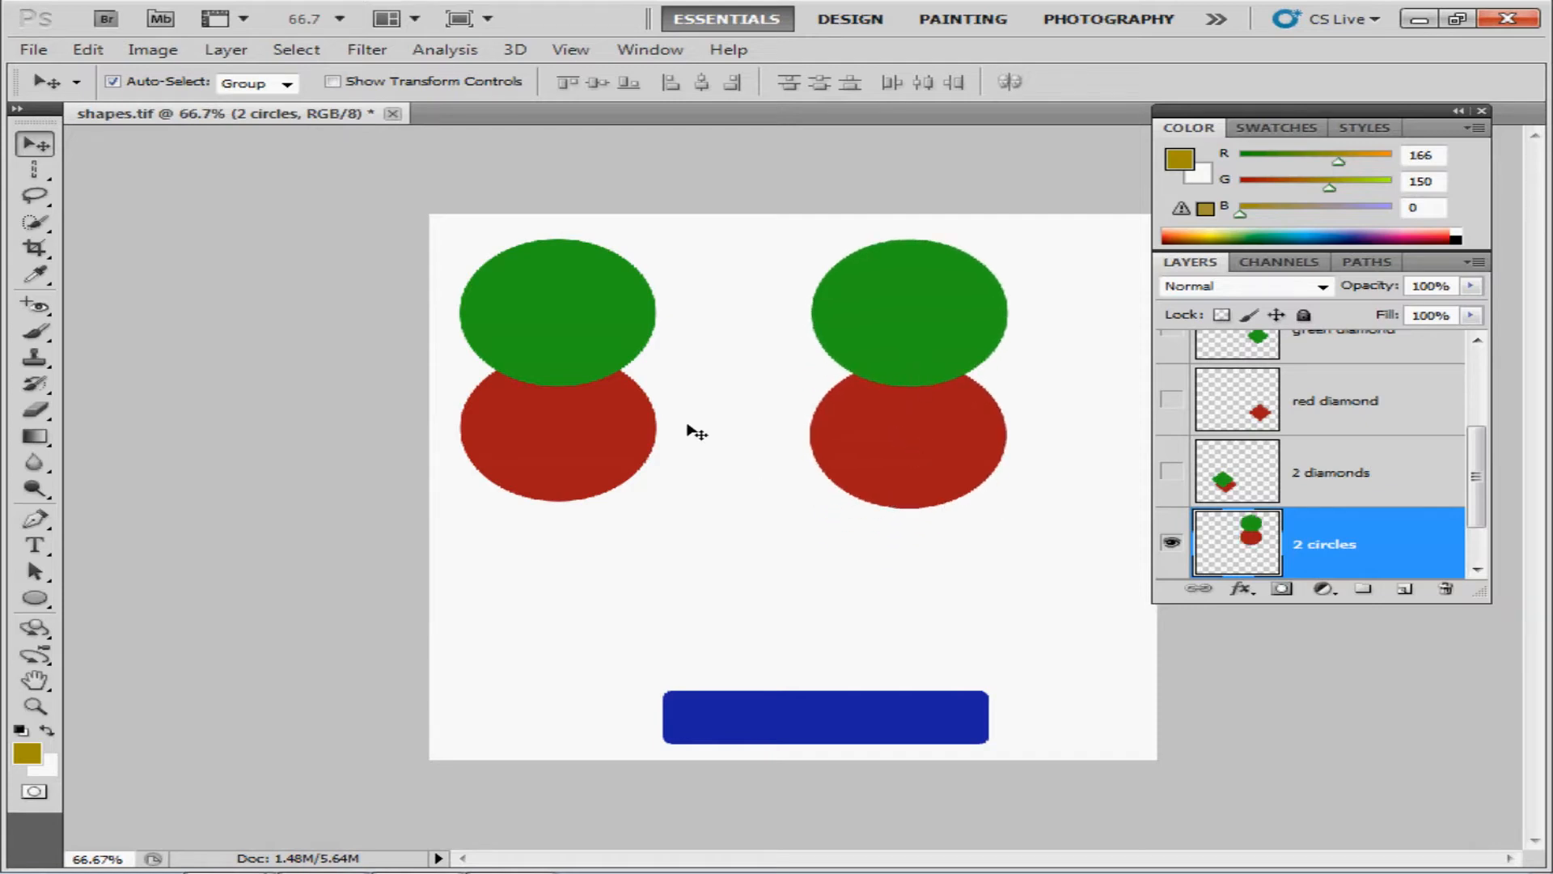
# Step: Move the single green circle down toward the canvas centre and the single red circle slightly up
pyautogui.moveTo(564, 340); pyautogui.dragTo(729, 533)
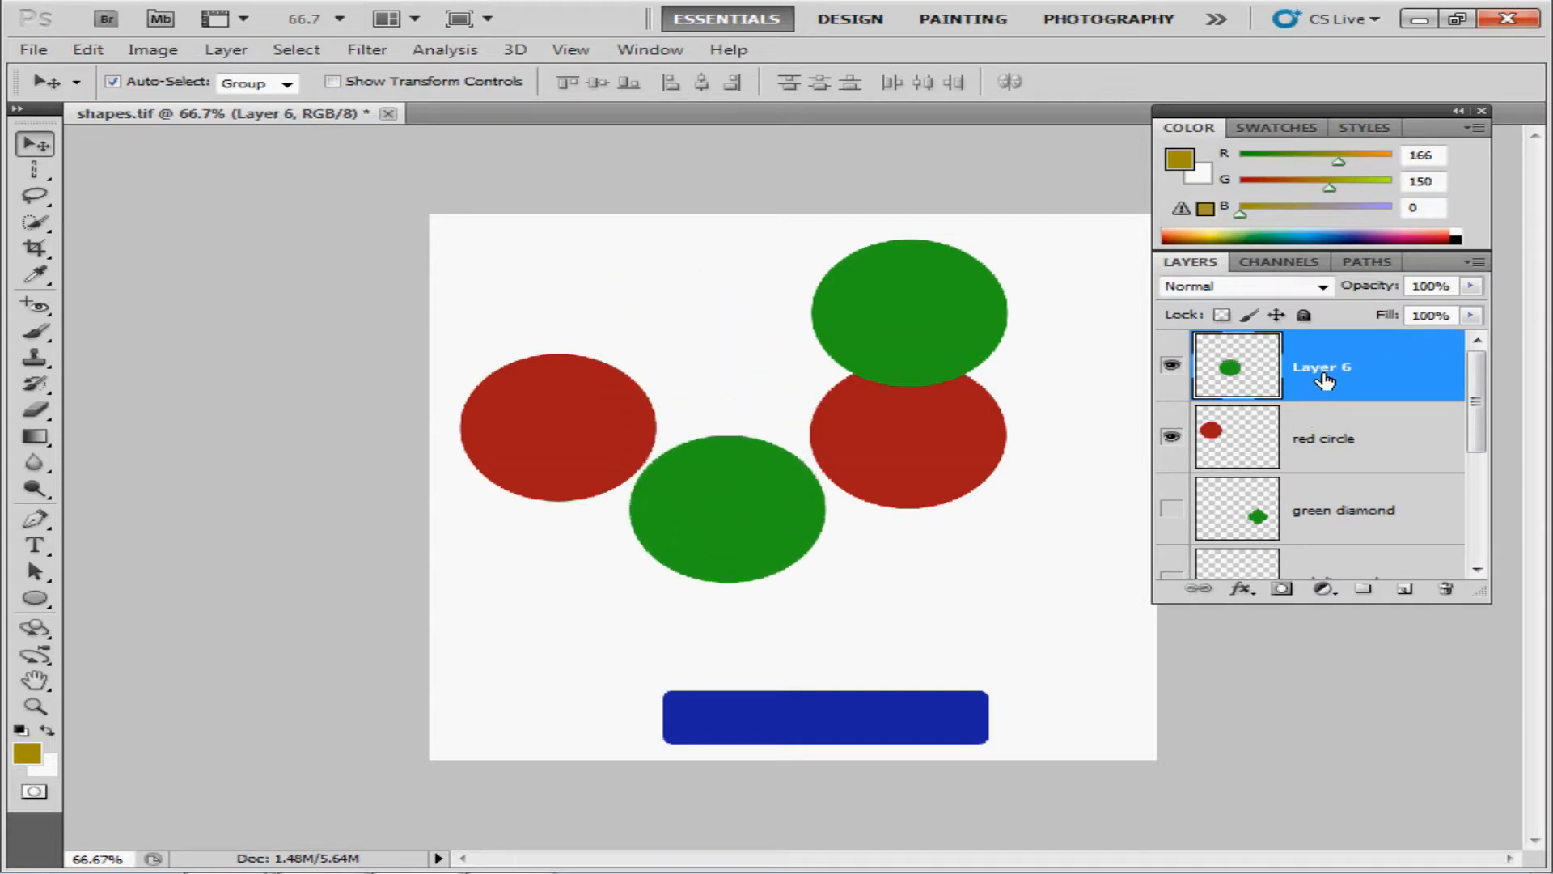
pyautogui.click(564, 444)
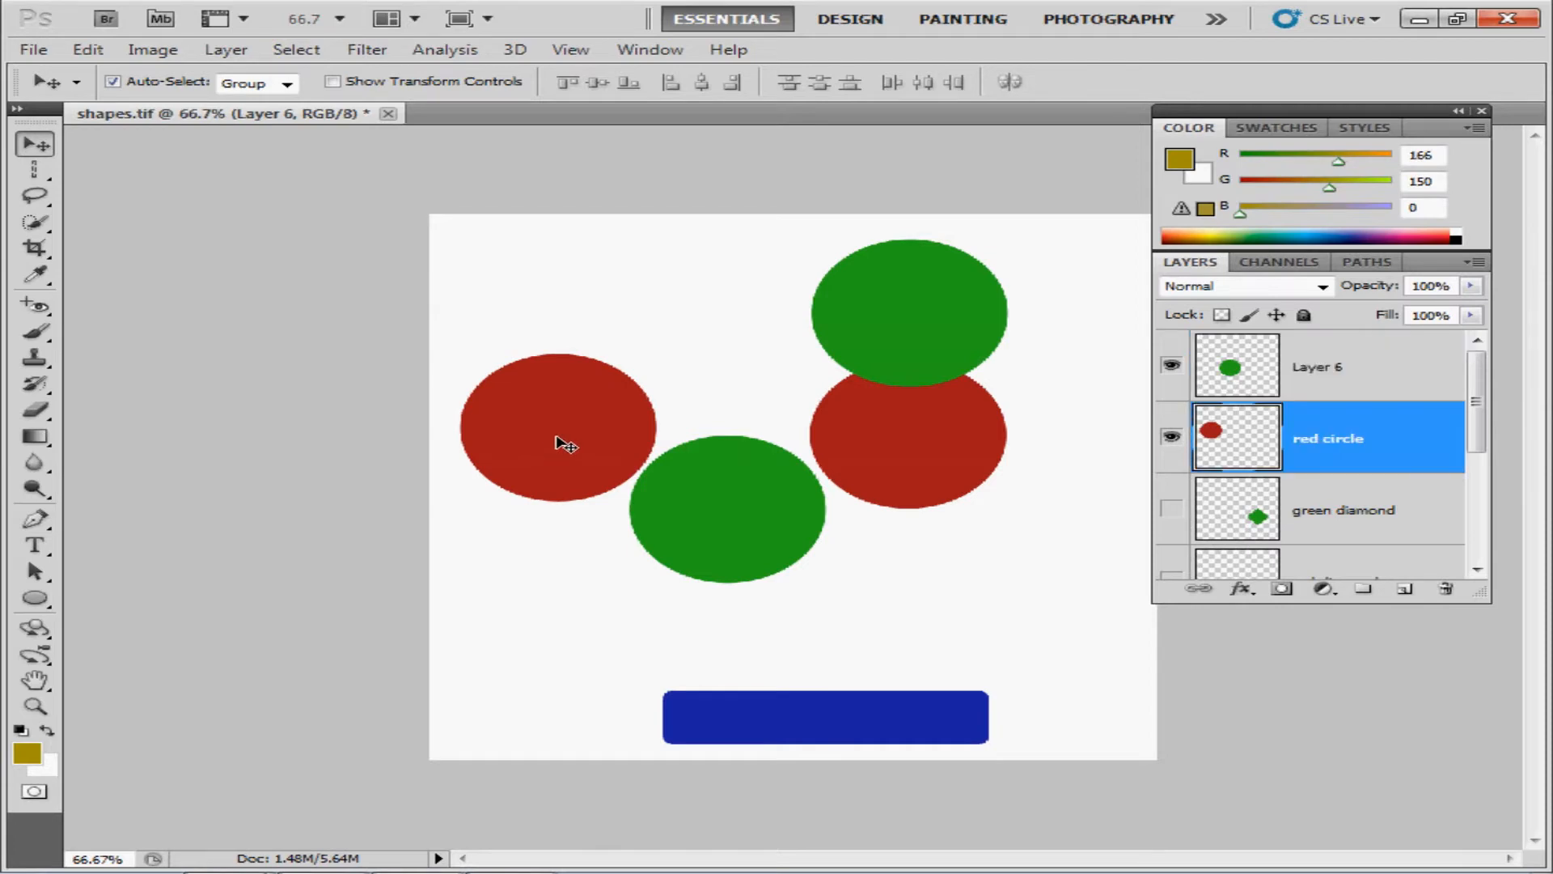
pyautogui.moveTo(557, 439); pyautogui.dragTo(571, 364)
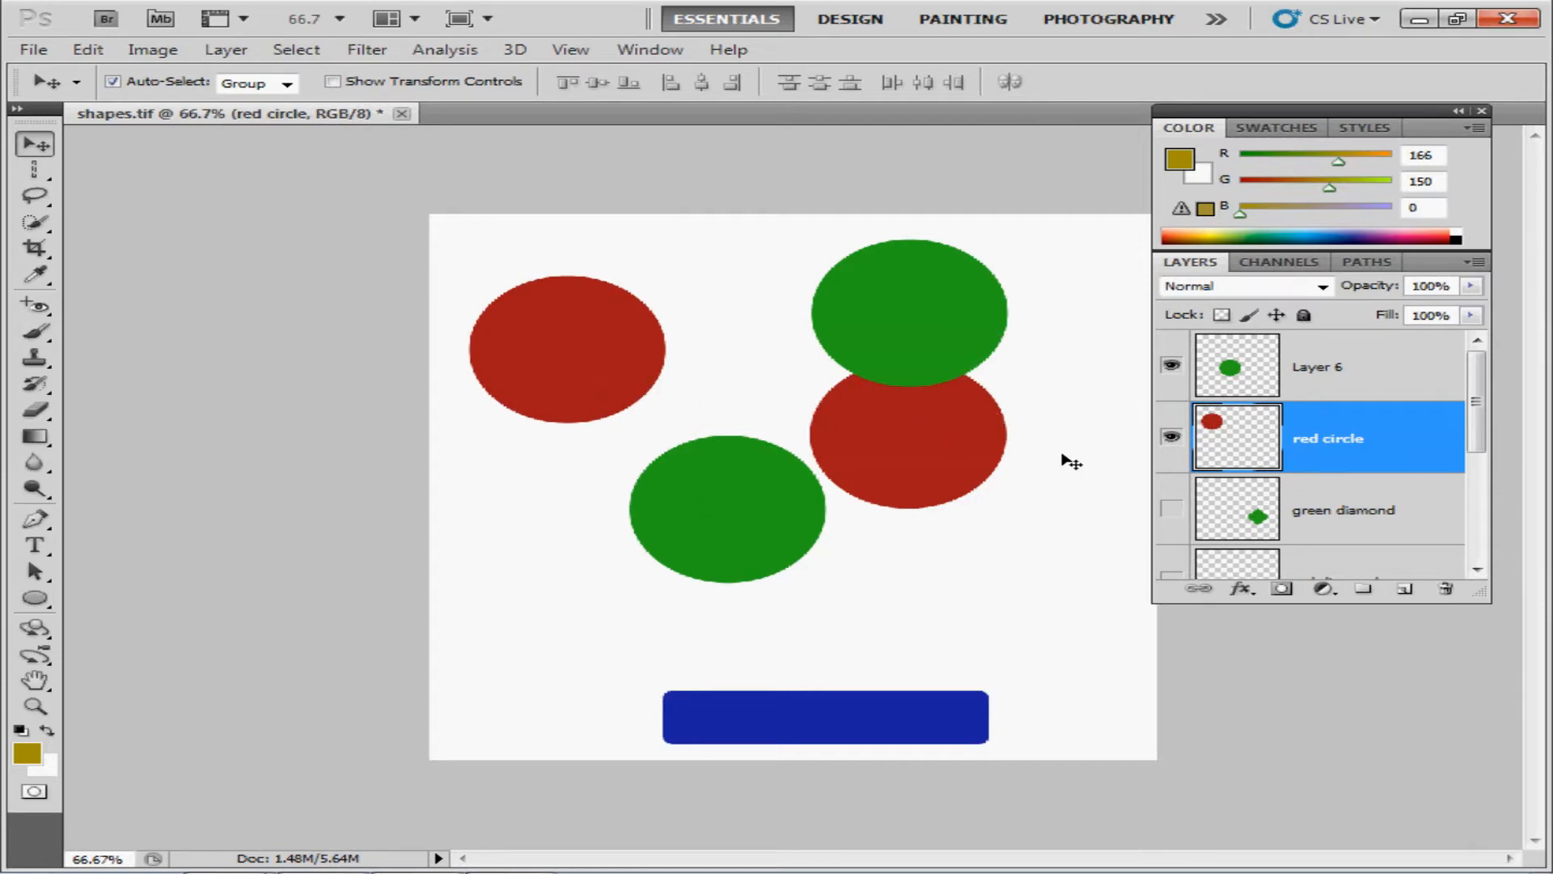
# Step: Try to move the locked Background layer on the canvas
pyautogui.moveTo(1477, 444); pyautogui.dragTo(1489, 554)
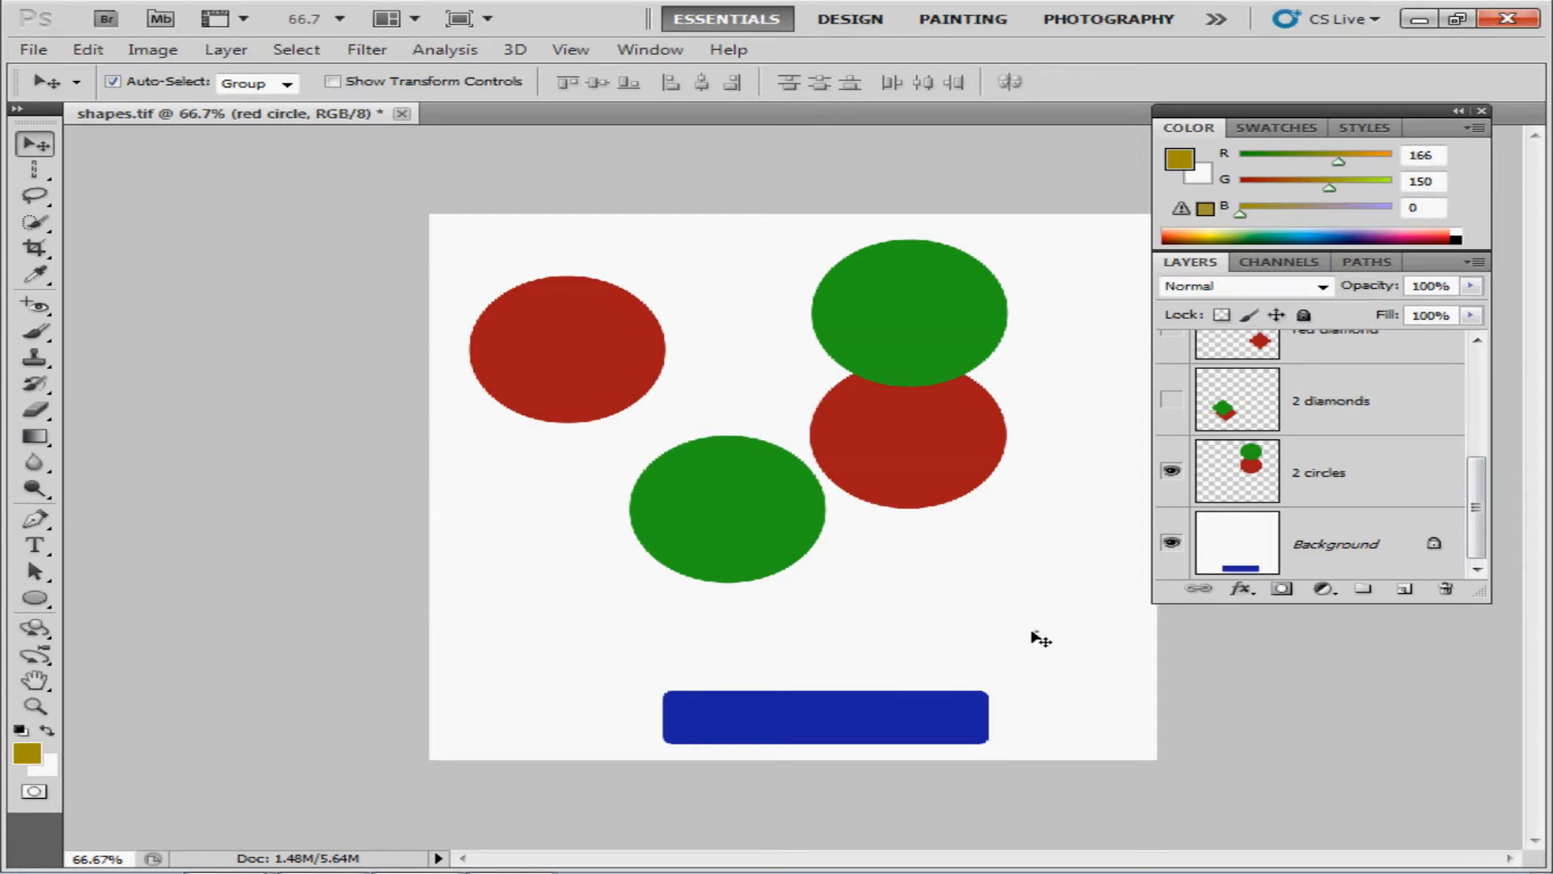
pyautogui.moveTo(1042, 639); pyautogui.dragTo(936, 582)
pyautogui.moveTo(1081, 638); pyautogui.dragTo(1021, 621)
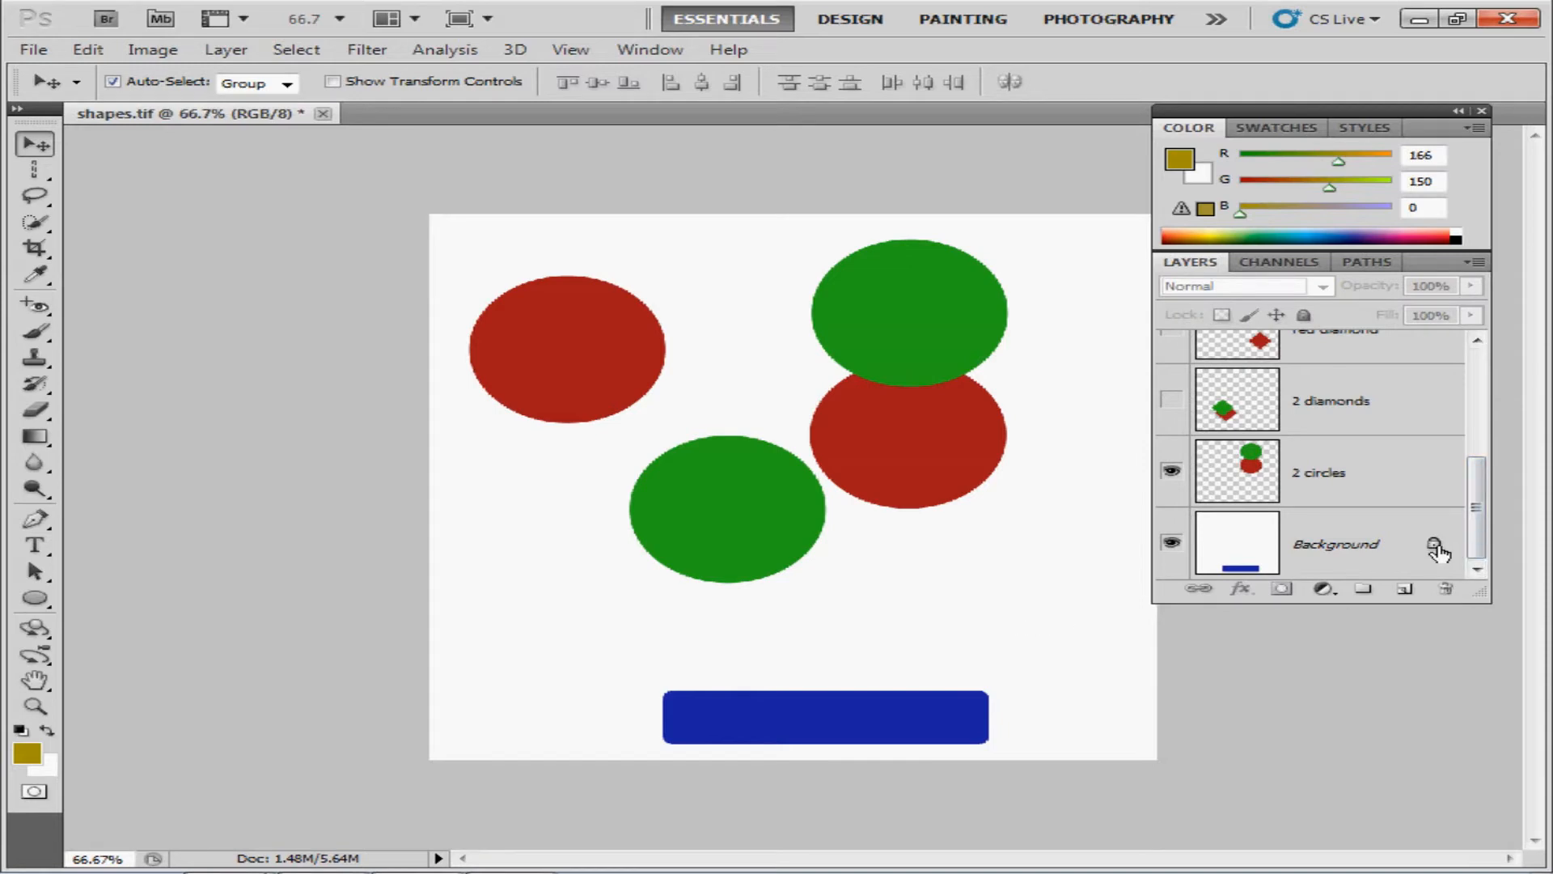
# Step: Convert the Background into a regular layer with the default settings, then test moving it and undo the move
pyautogui.doubleClick(1331, 555)
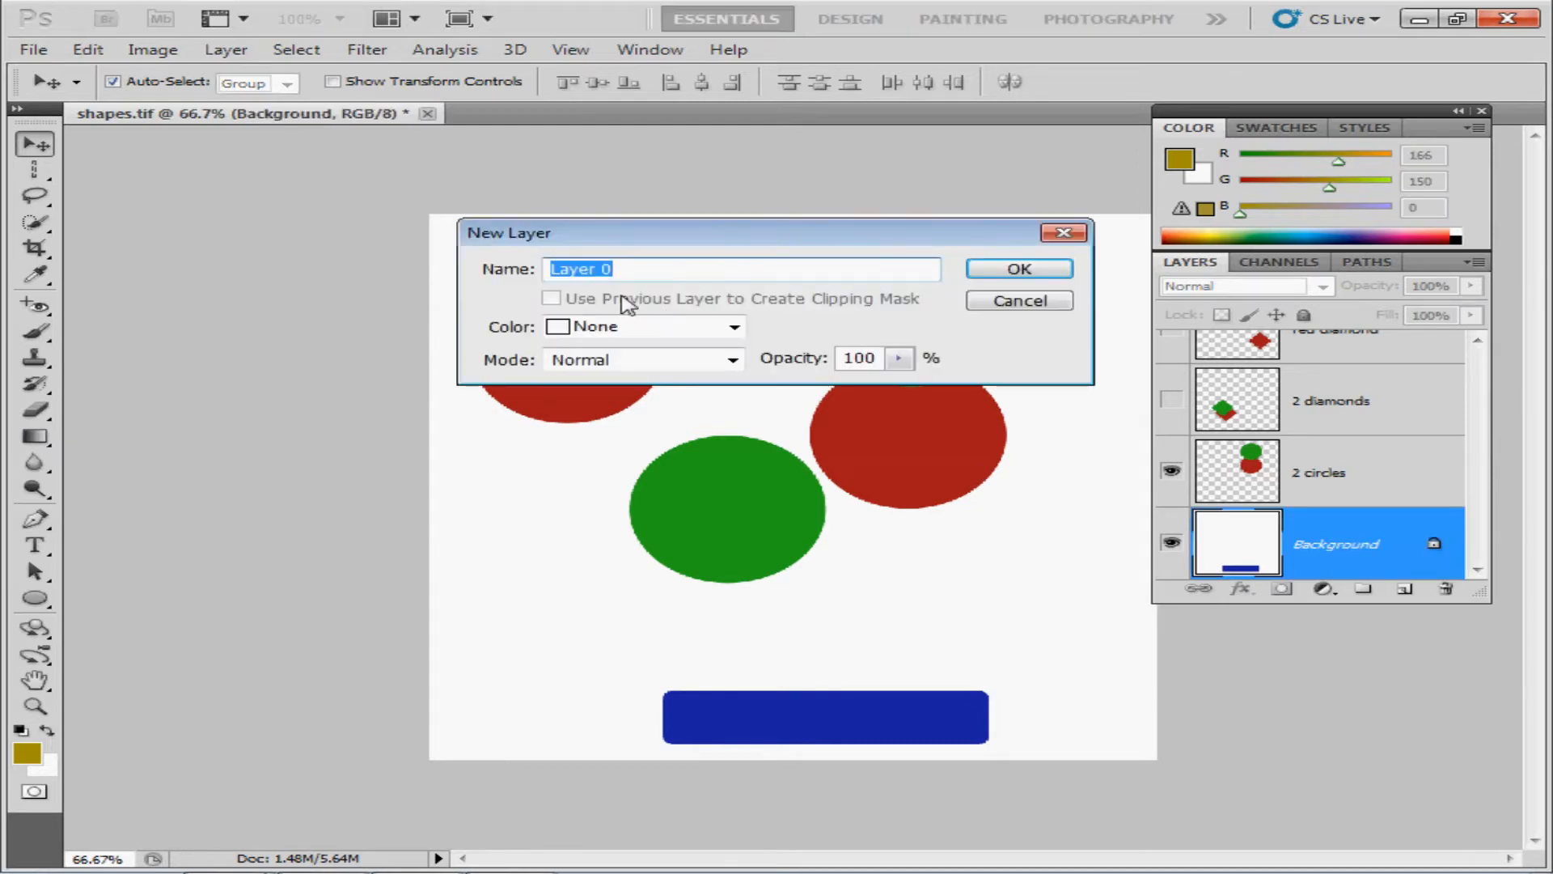
pyautogui.click(1008, 283)
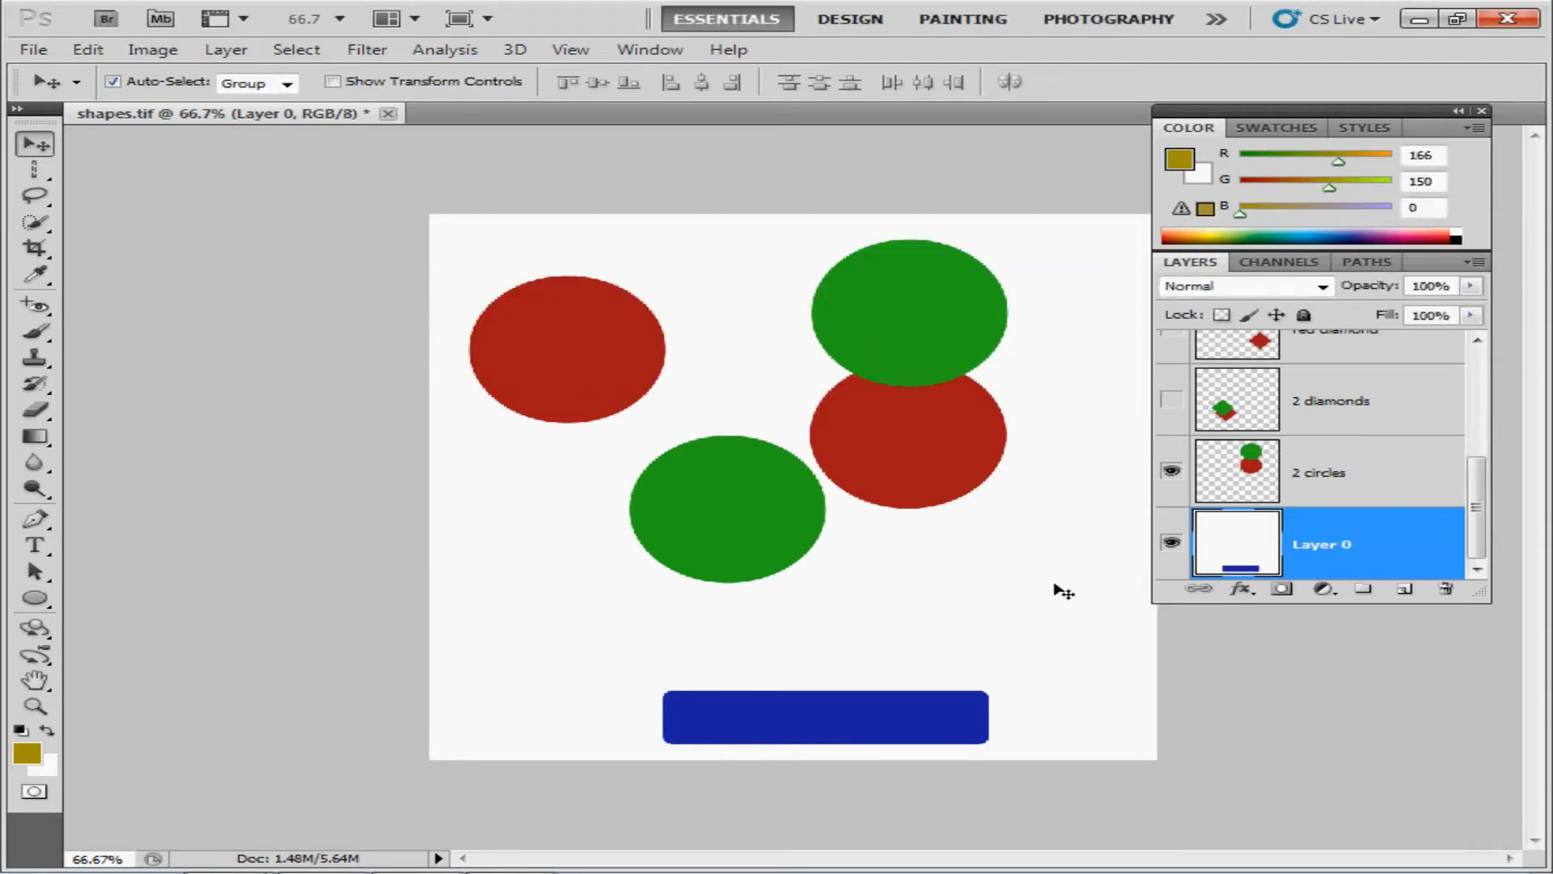
pyautogui.moveTo(1049, 625); pyautogui.dragTo(979, 608)
pyautogui.hotkey('ctrl', 'z')
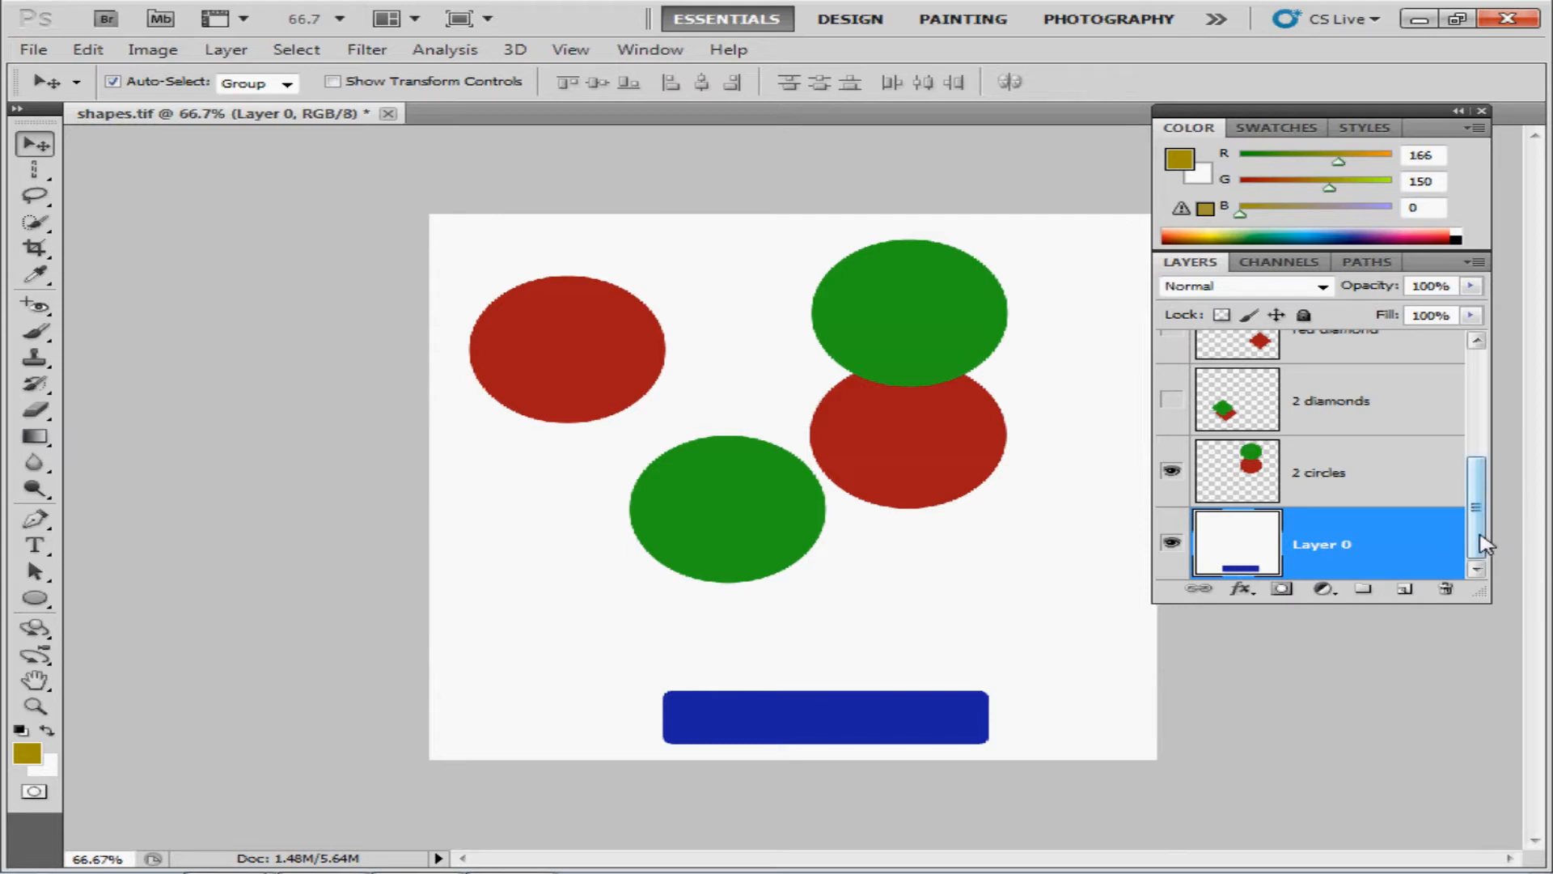
# Step: Rename Layer 6 as "green circle"
pyautogui.moveTo(1483, 544); pyautogui.dragTo(1481, 429)
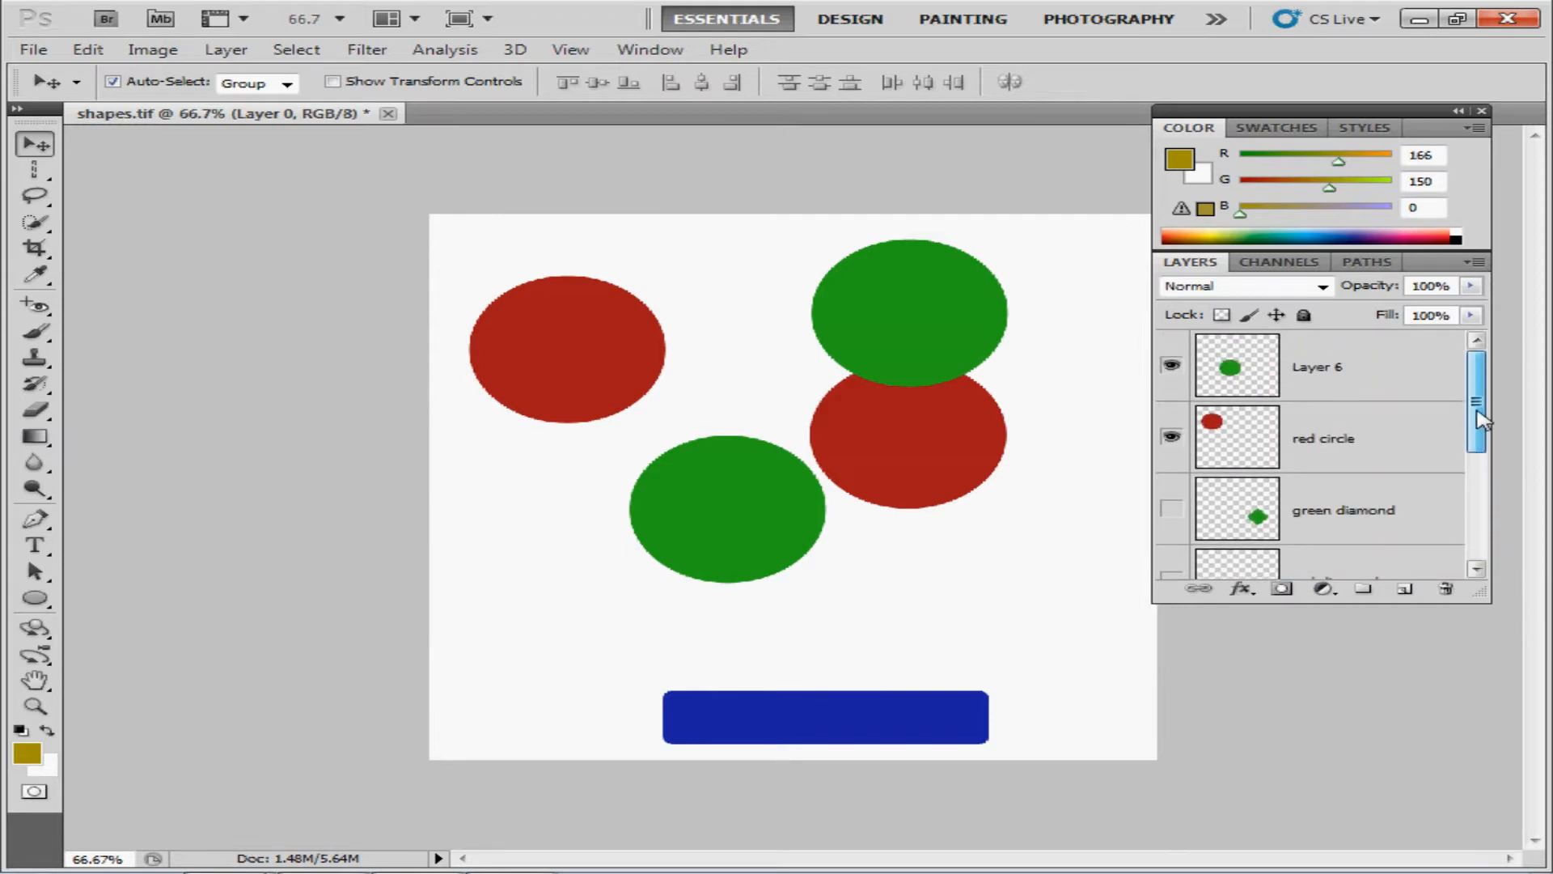
pyautogui.doubleClick(1313, 372)
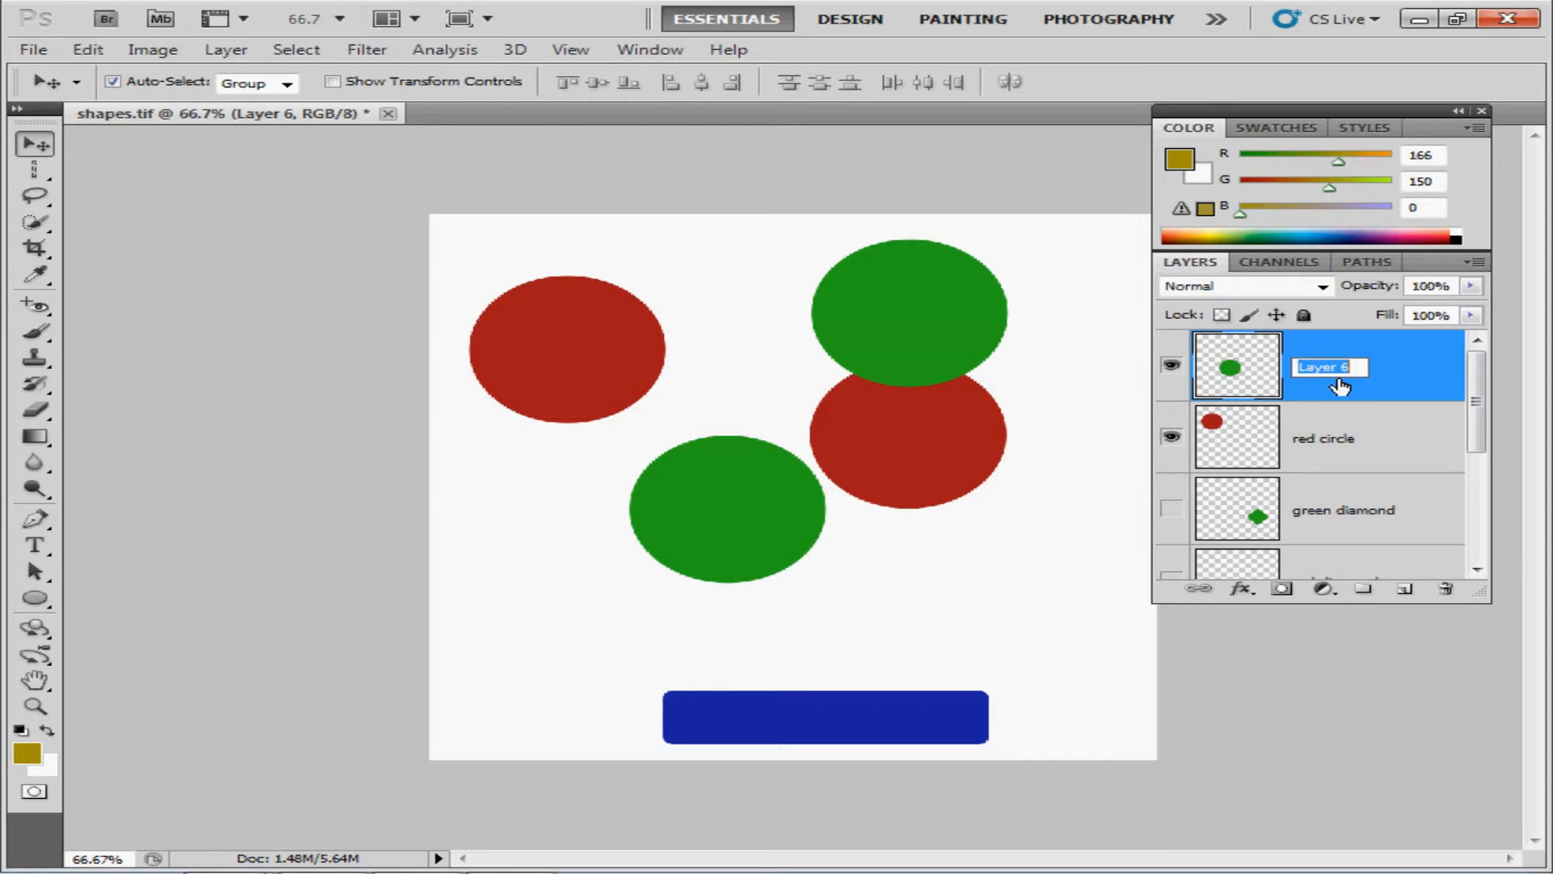
pyautogui.write('green circle')
pyautogui.press('Return')
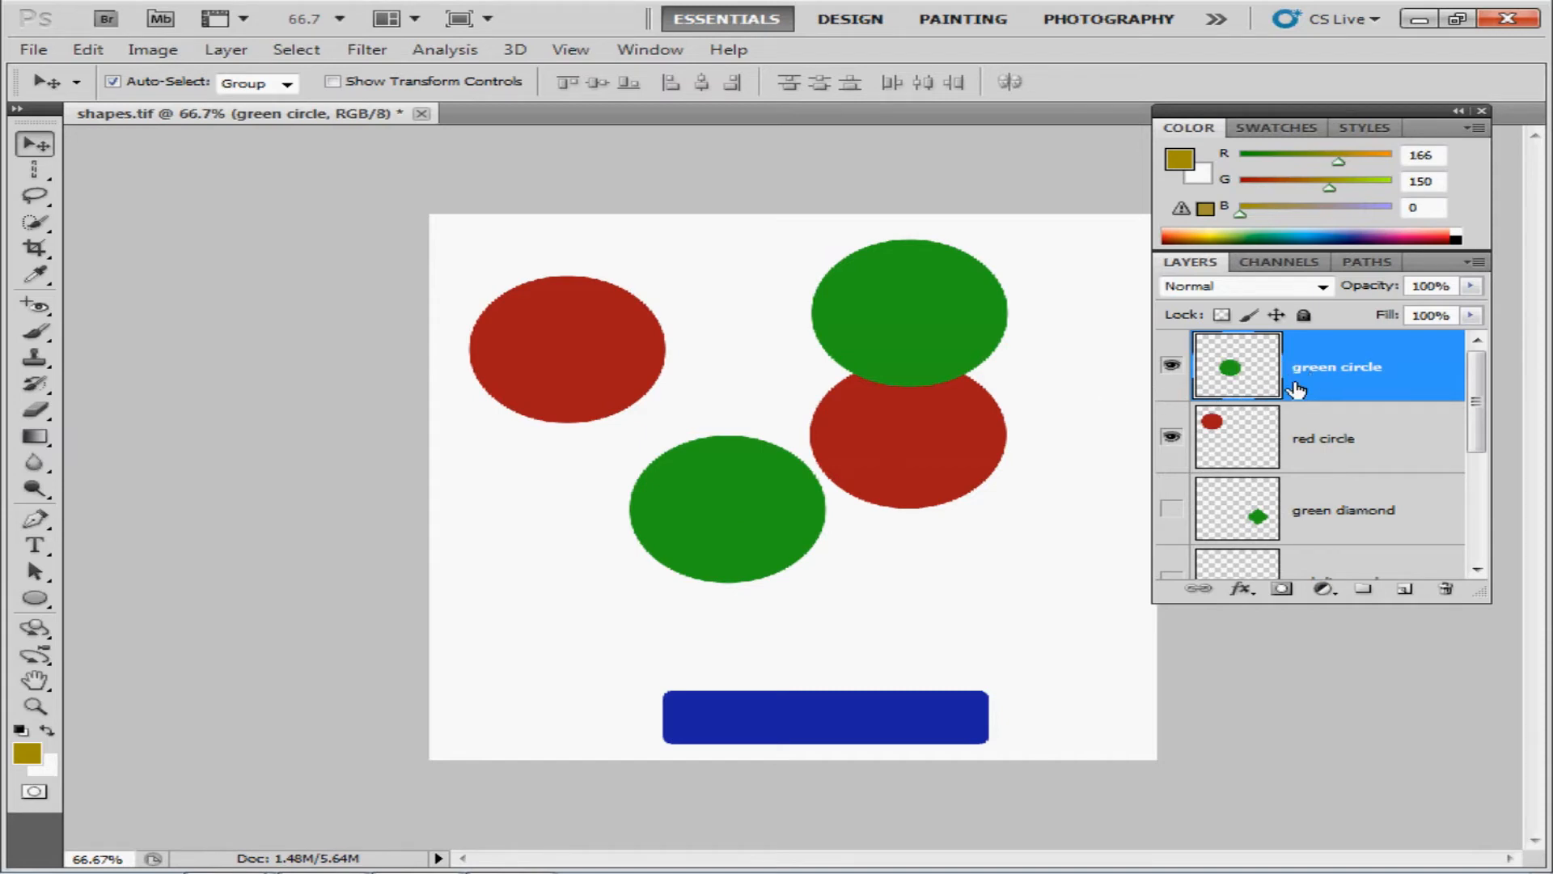
# Step: Reposition the shapes: green circle up and to the left, red circle up and to the right, 2 circles pair slightly down and to the right
pyautogui.moveTo(711, 527); pyautogui.dragTo(607, 483)
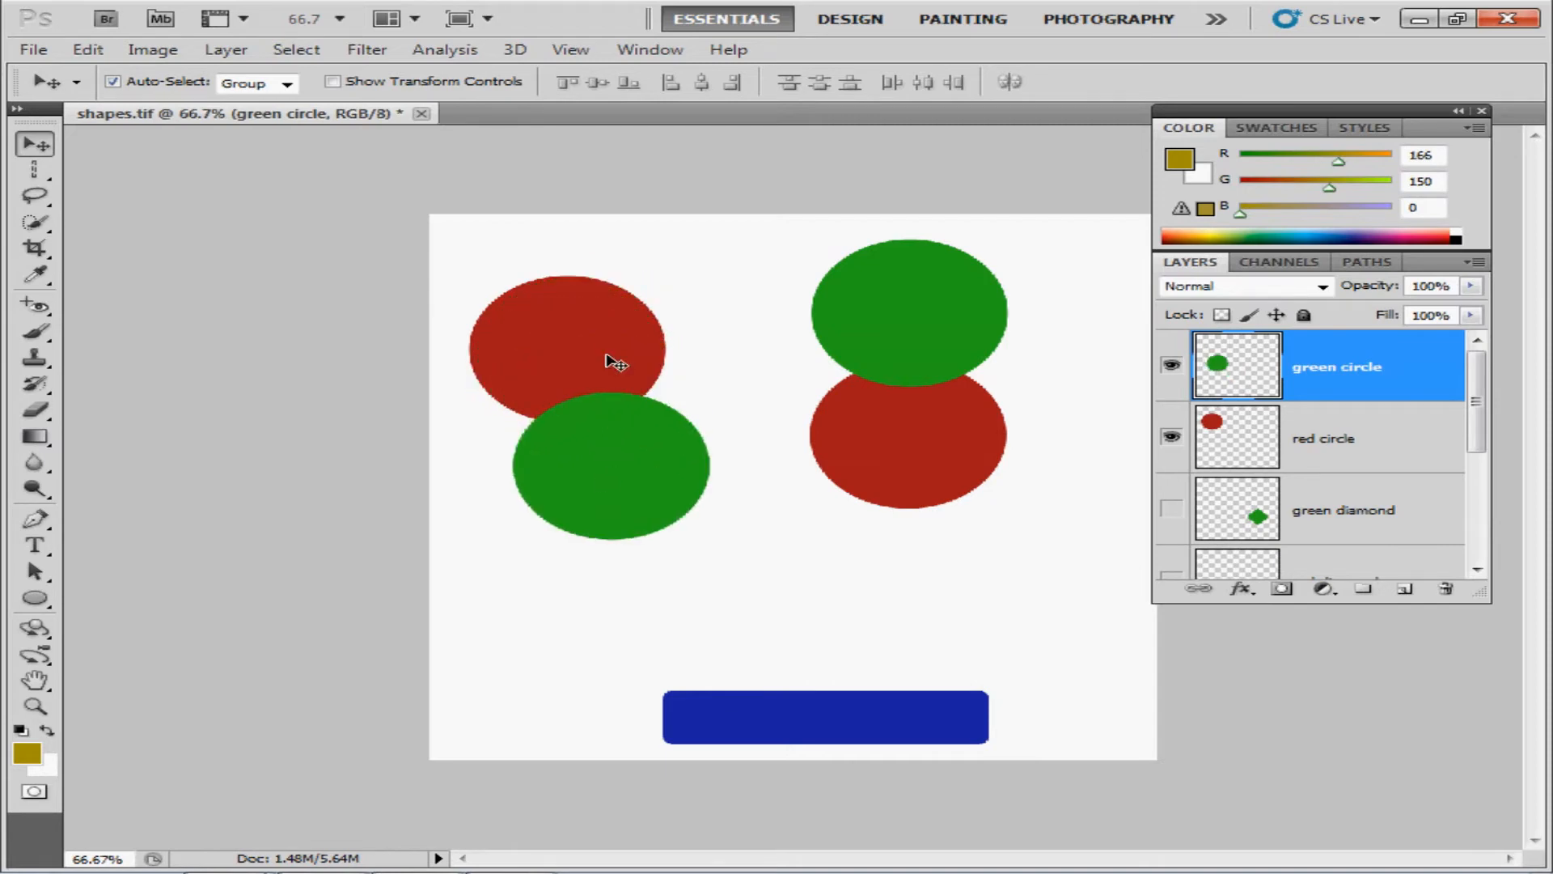
pyautogui.moveTo(610, 357); pyautogui.dragTo(666, 323)
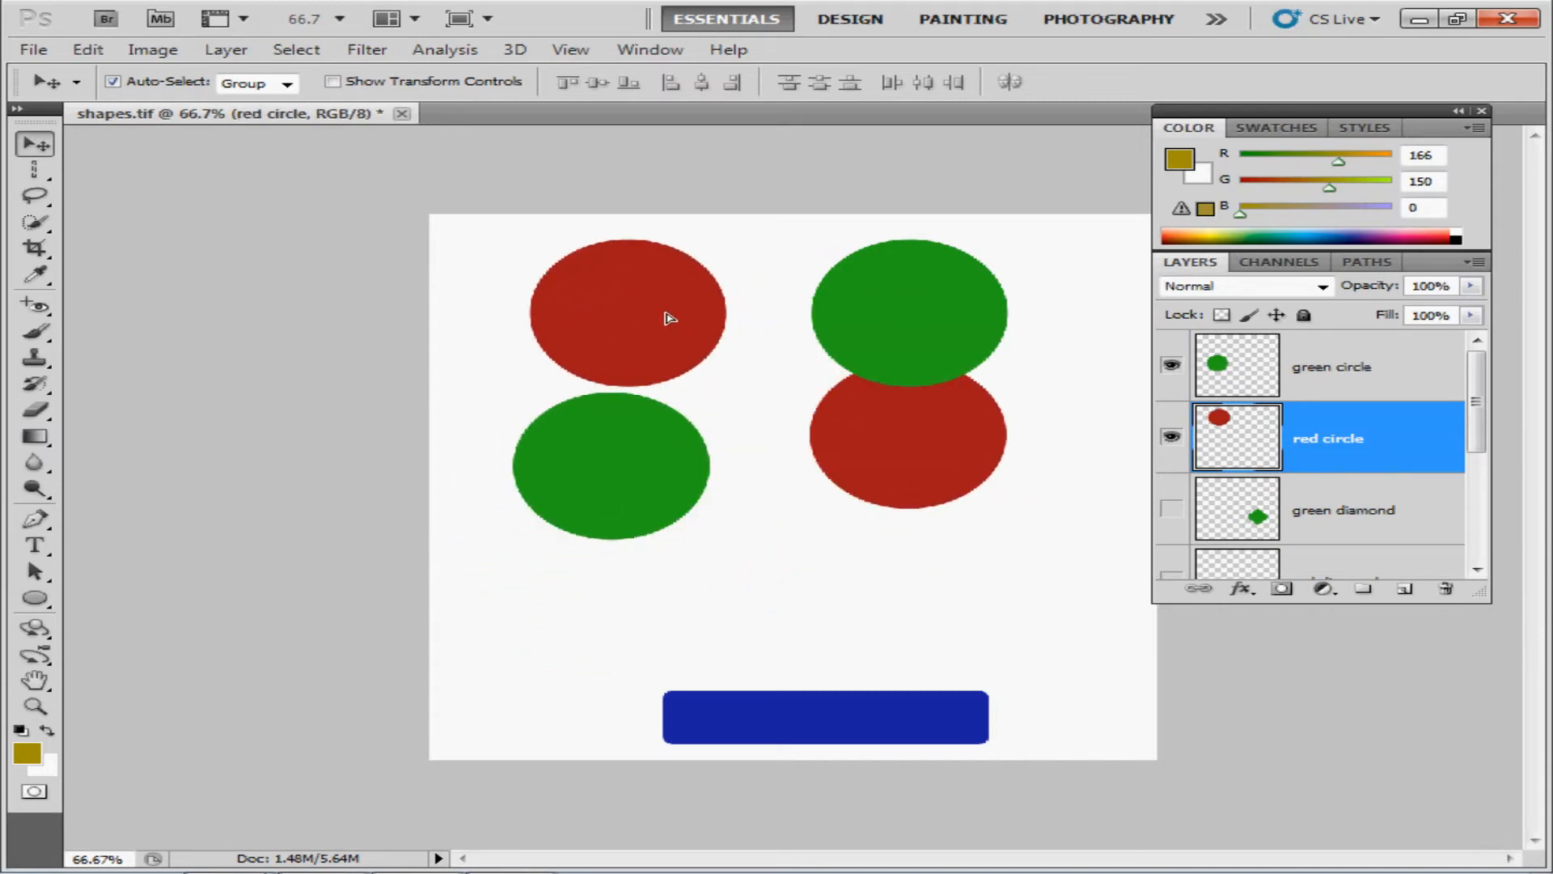
pyautogui.moveTo(894, 368); pyautogui.dragTo(938, 394)
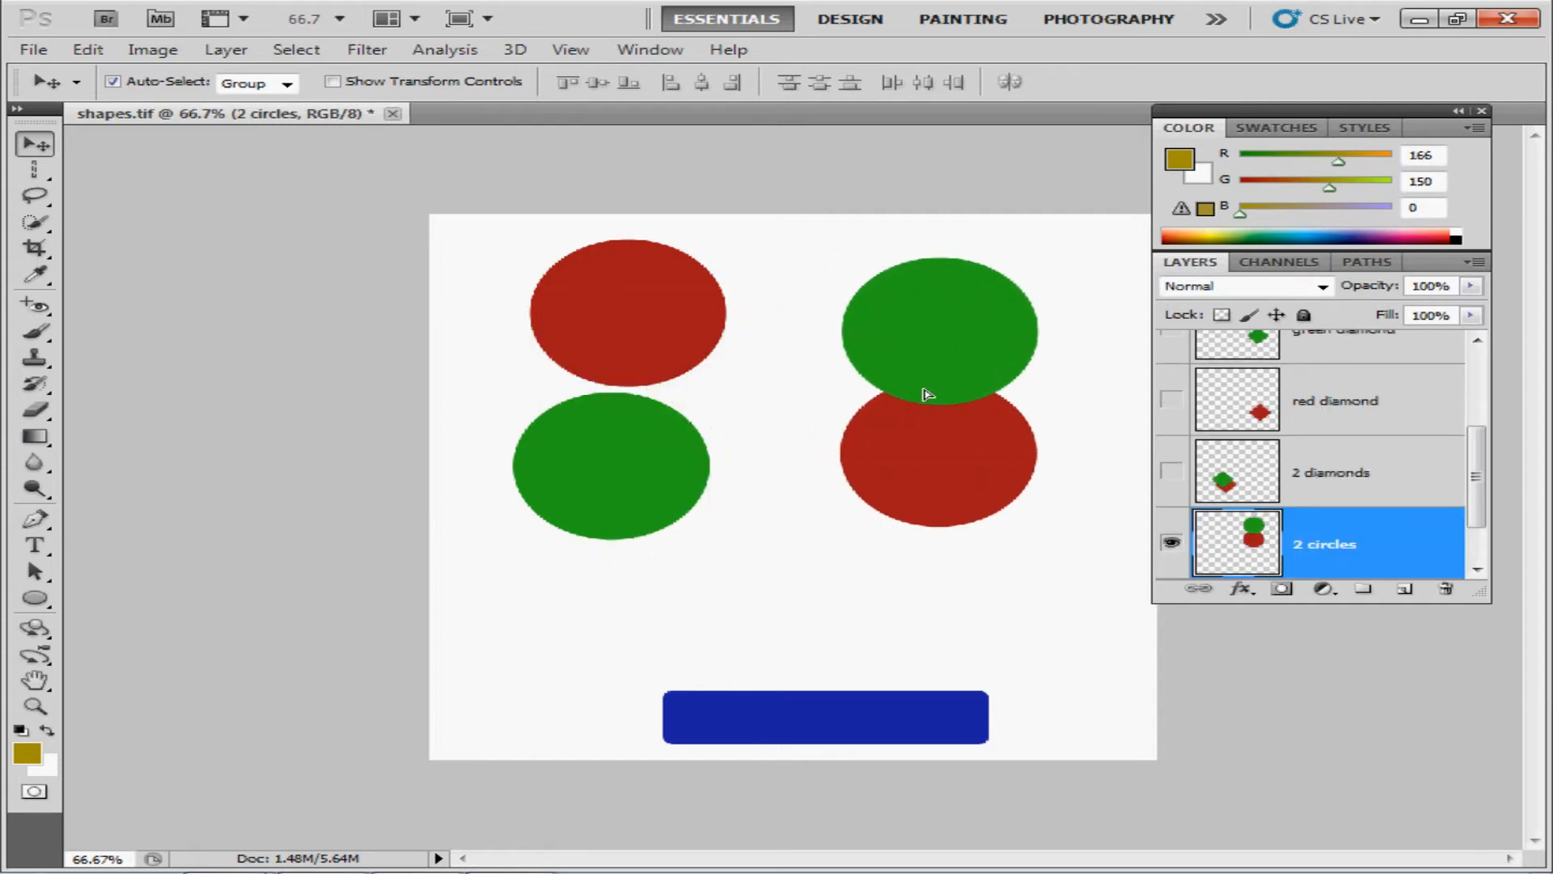
# Step: Reorder the green circle layer below the red circle layer and shift the red circle so it sits directly above the green one
pyautogui.moveTo(1477, 479); pyautogui.dragTo(1479, 403)
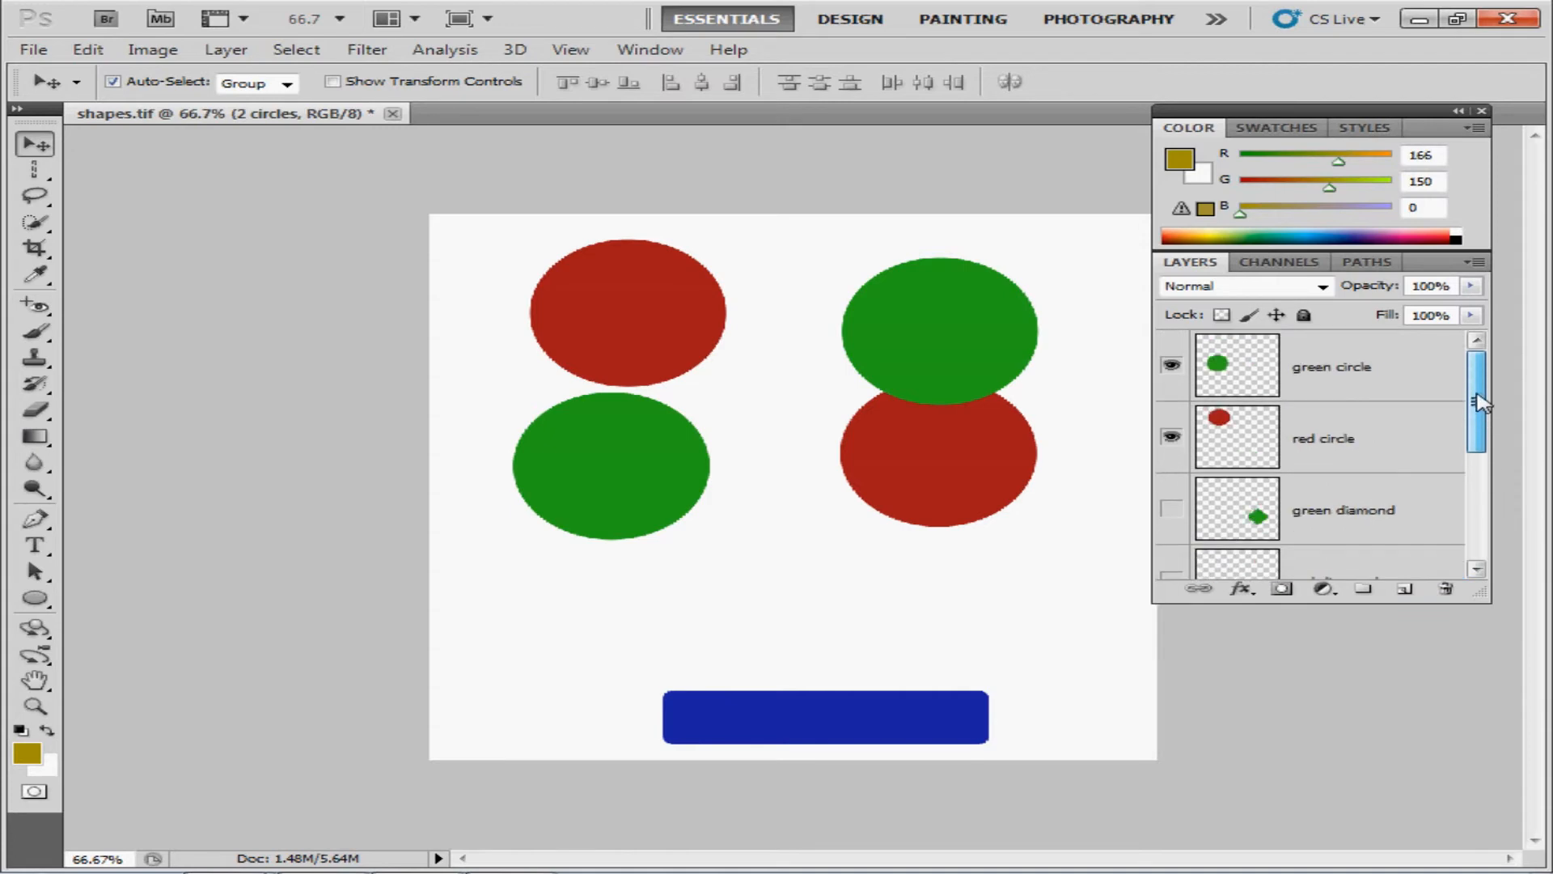
pyautogui.click(1368, 389)
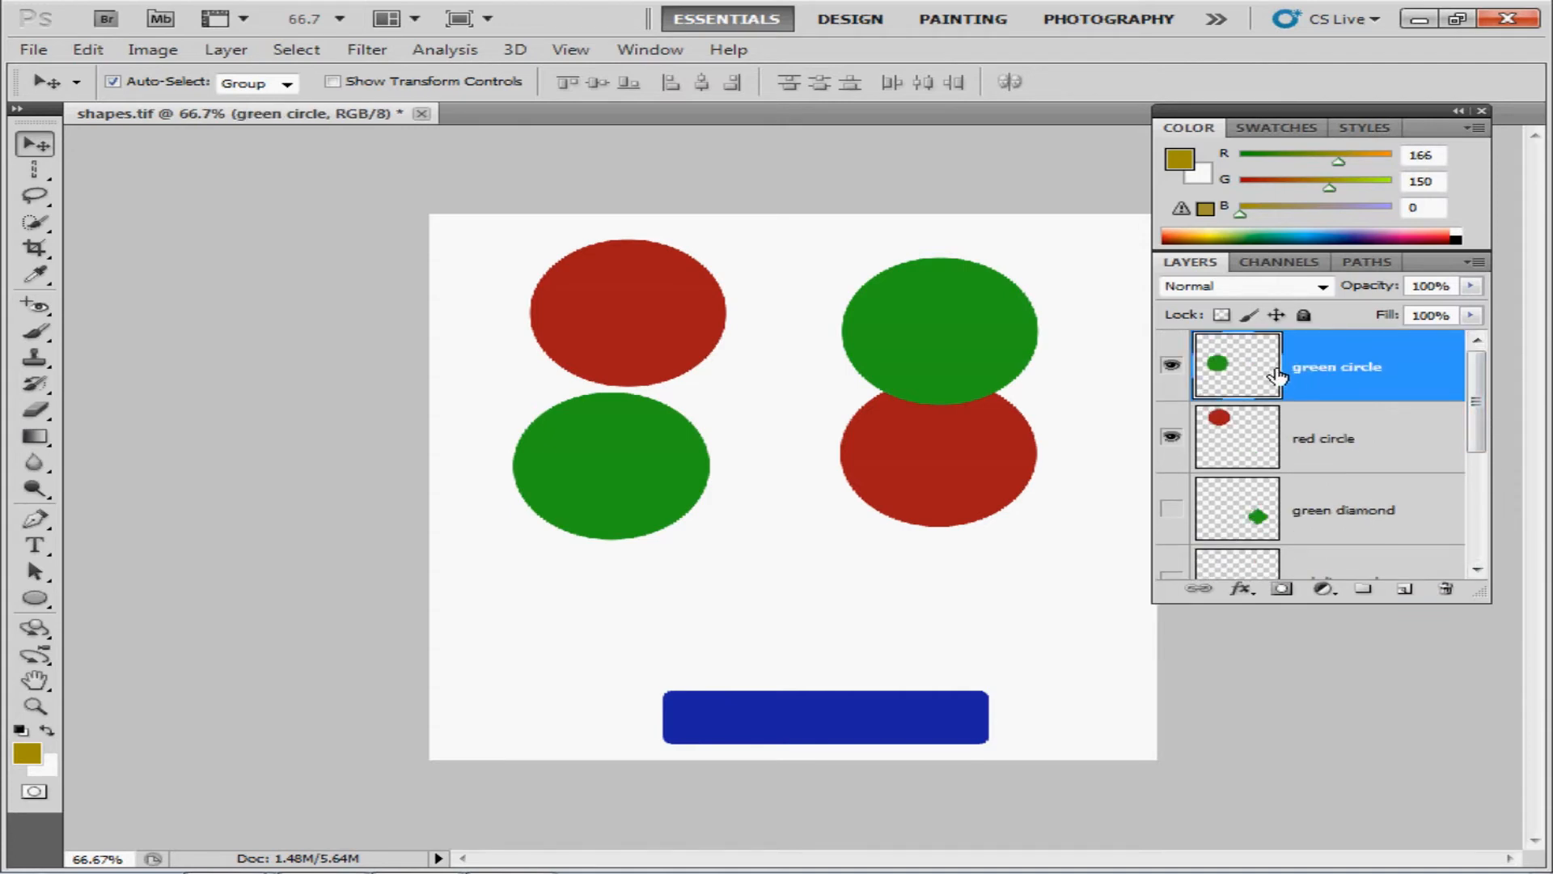
pyautogui.moveTo(1276, 376); pyautogui.dragTo(1277, 476)
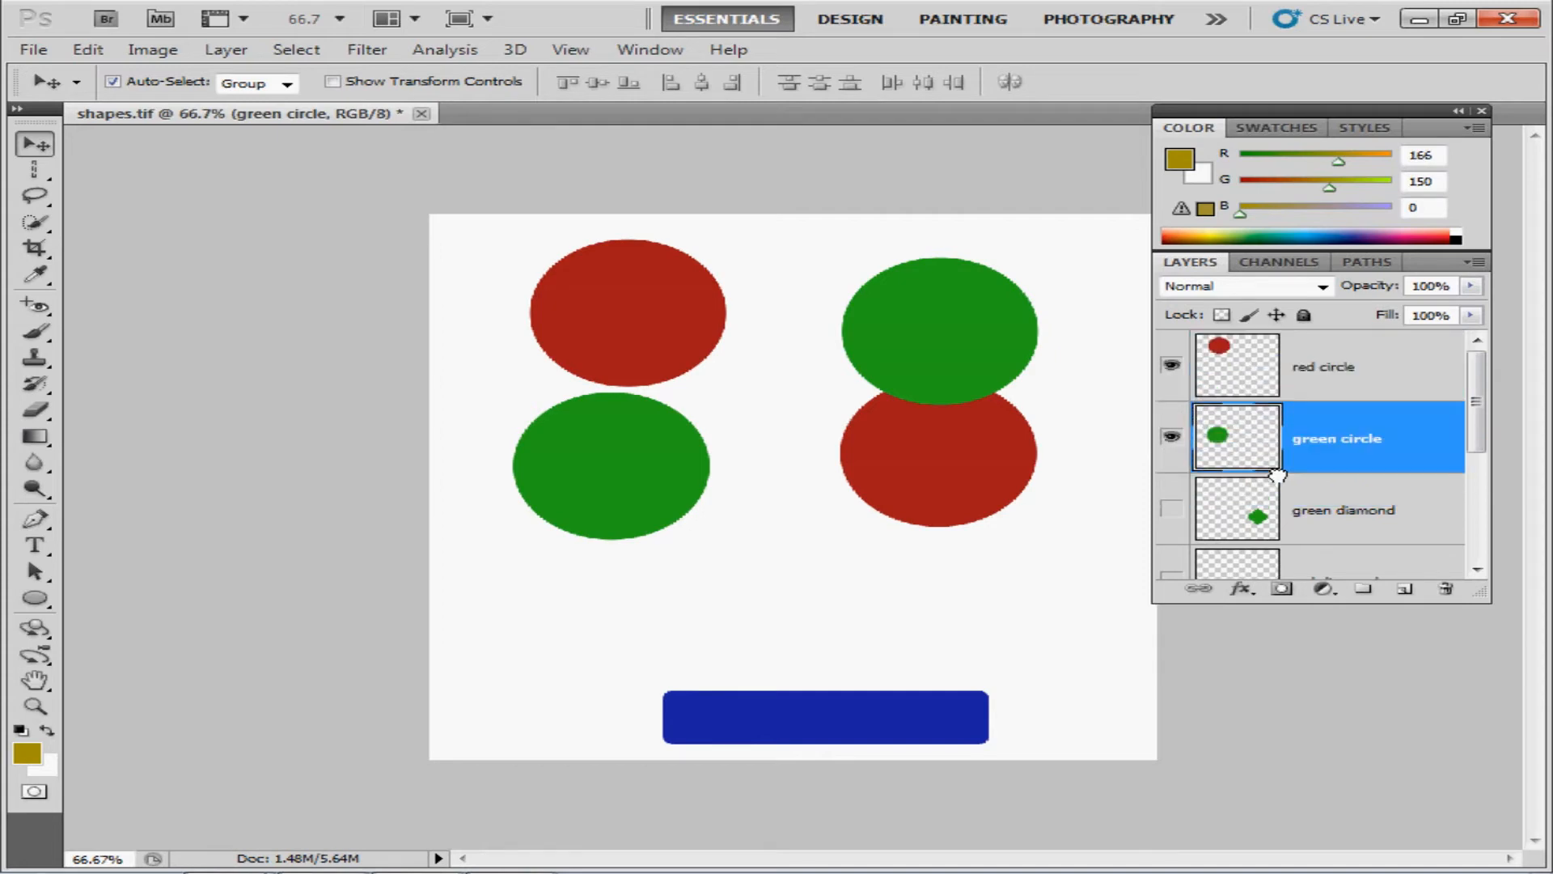
pyautogui.moveTo(653, 340)
pyautogui.mouseDown()
pyautogui.moveTo(655, 479)
pyautogui.moveTo(682, 505)
pyautogui.moveTo(847, 439)
pyautogui.moveTo(874, 454)
pyautogui.moveTo(669, 364)
pyautogui.moveTo(669, 337)
pyautogui.moveTo(633, 343)
pyautogui.mouseUp()
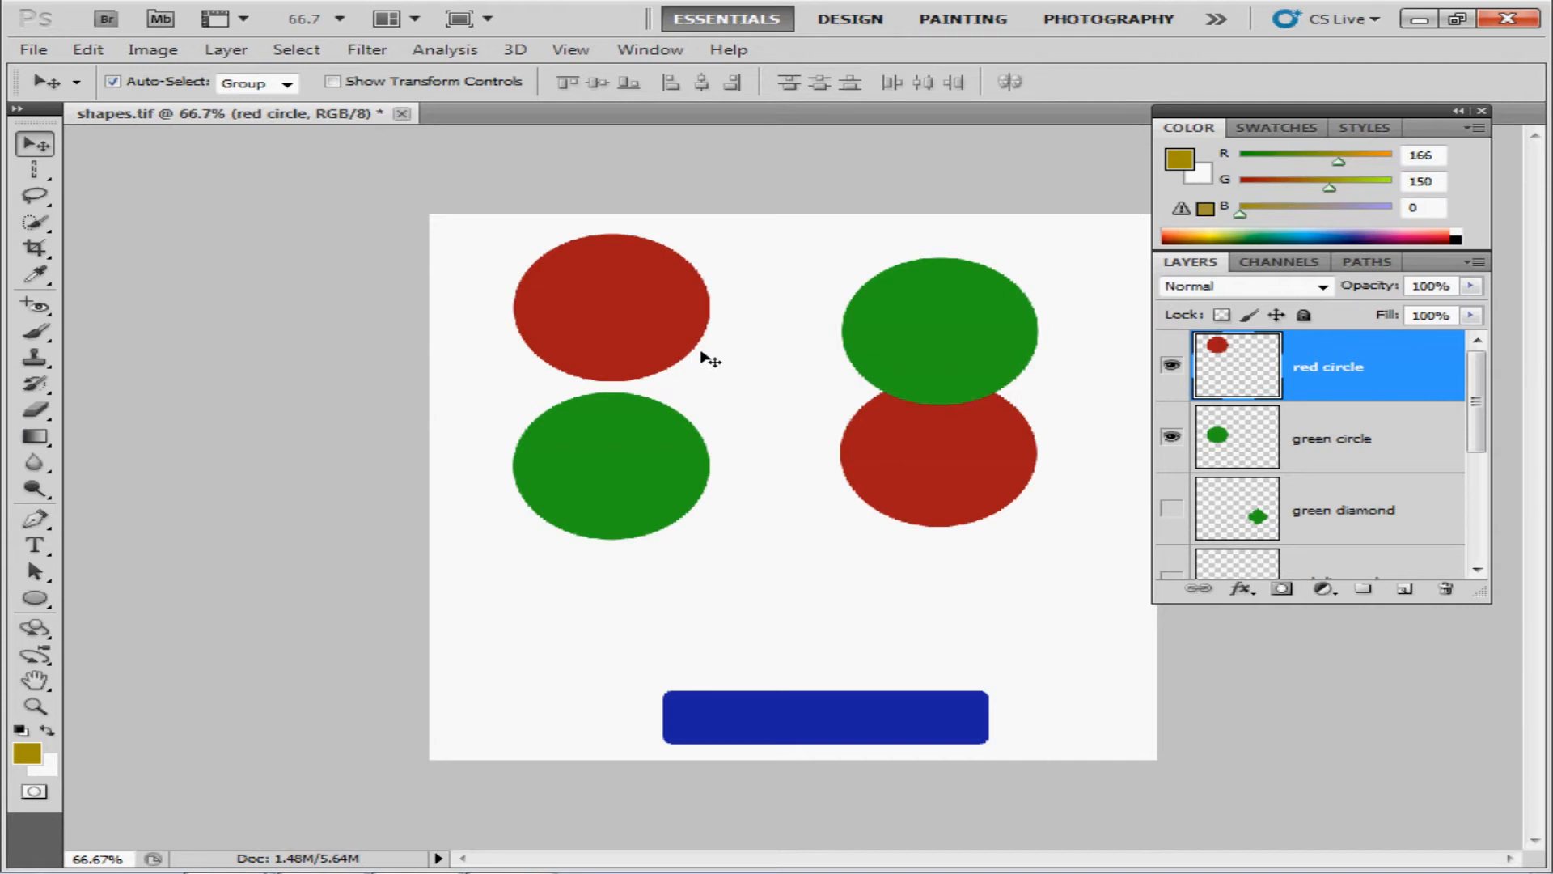
# Step: Hide Layer 0 and the 2 circles layer, and show the green diamond layer
pyautogui.click(1478, 562)
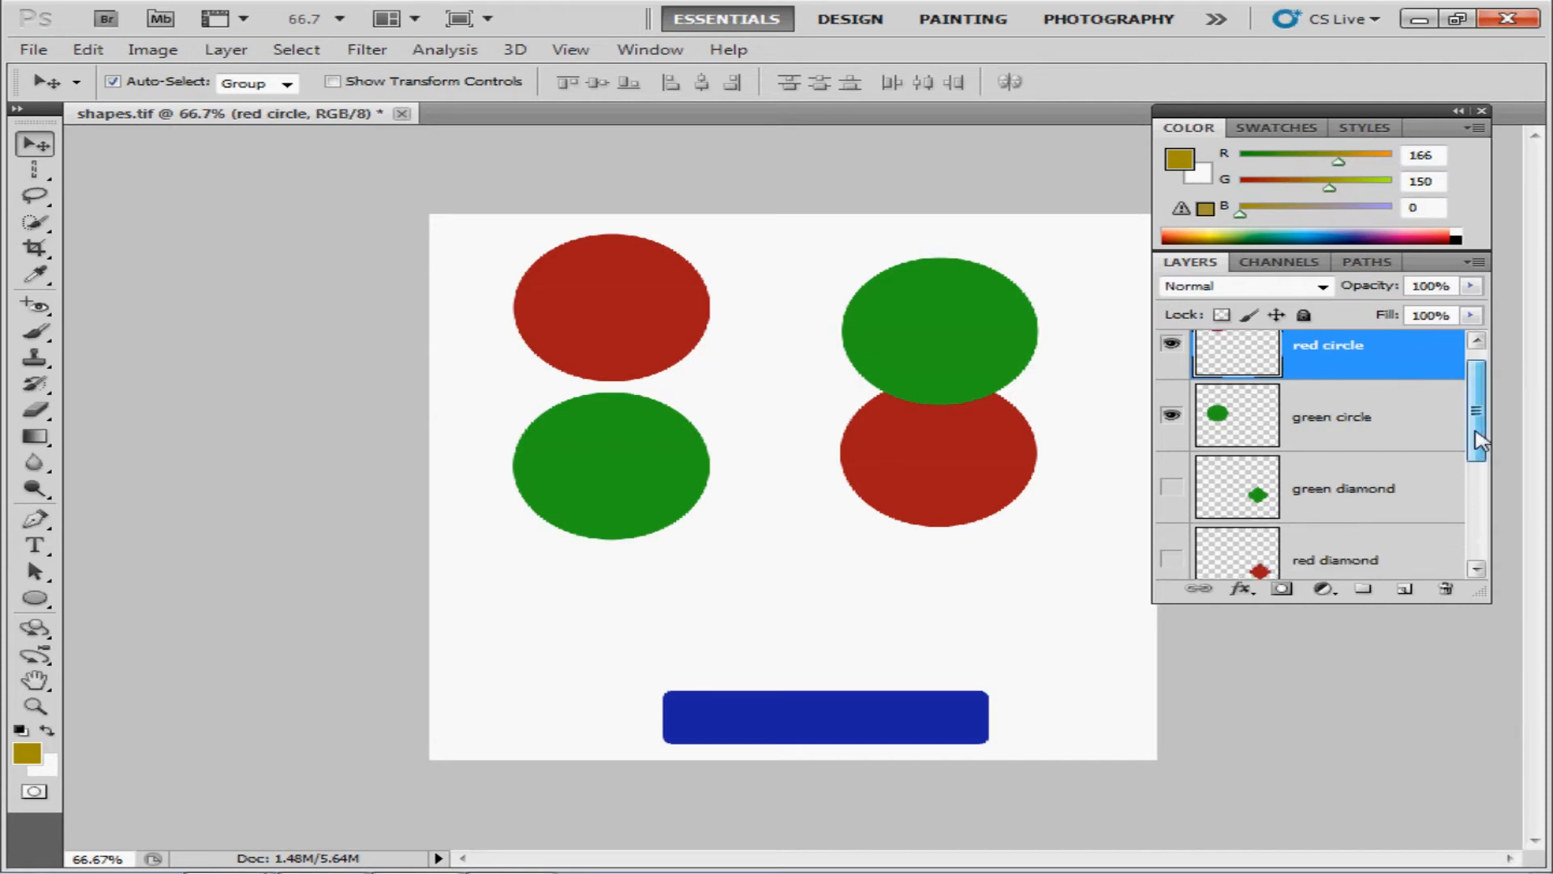
pyautogui.click(1172, 542)
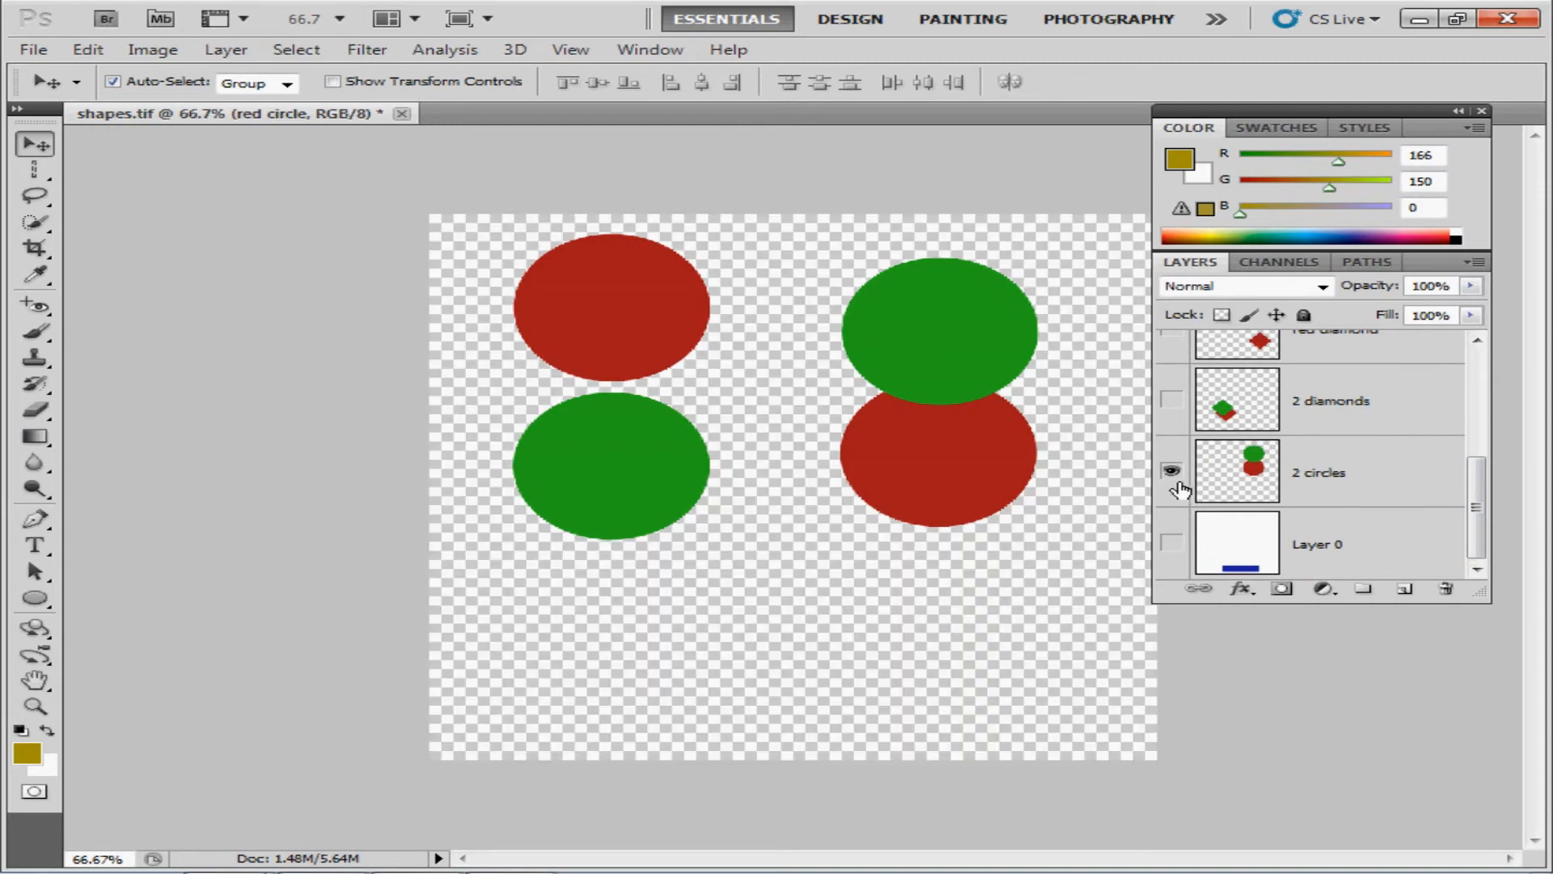
pyautogui.click(1172, 471)
pyautogui.moveTo(1480, 508); pyautogui.dragTo(1487, 408)
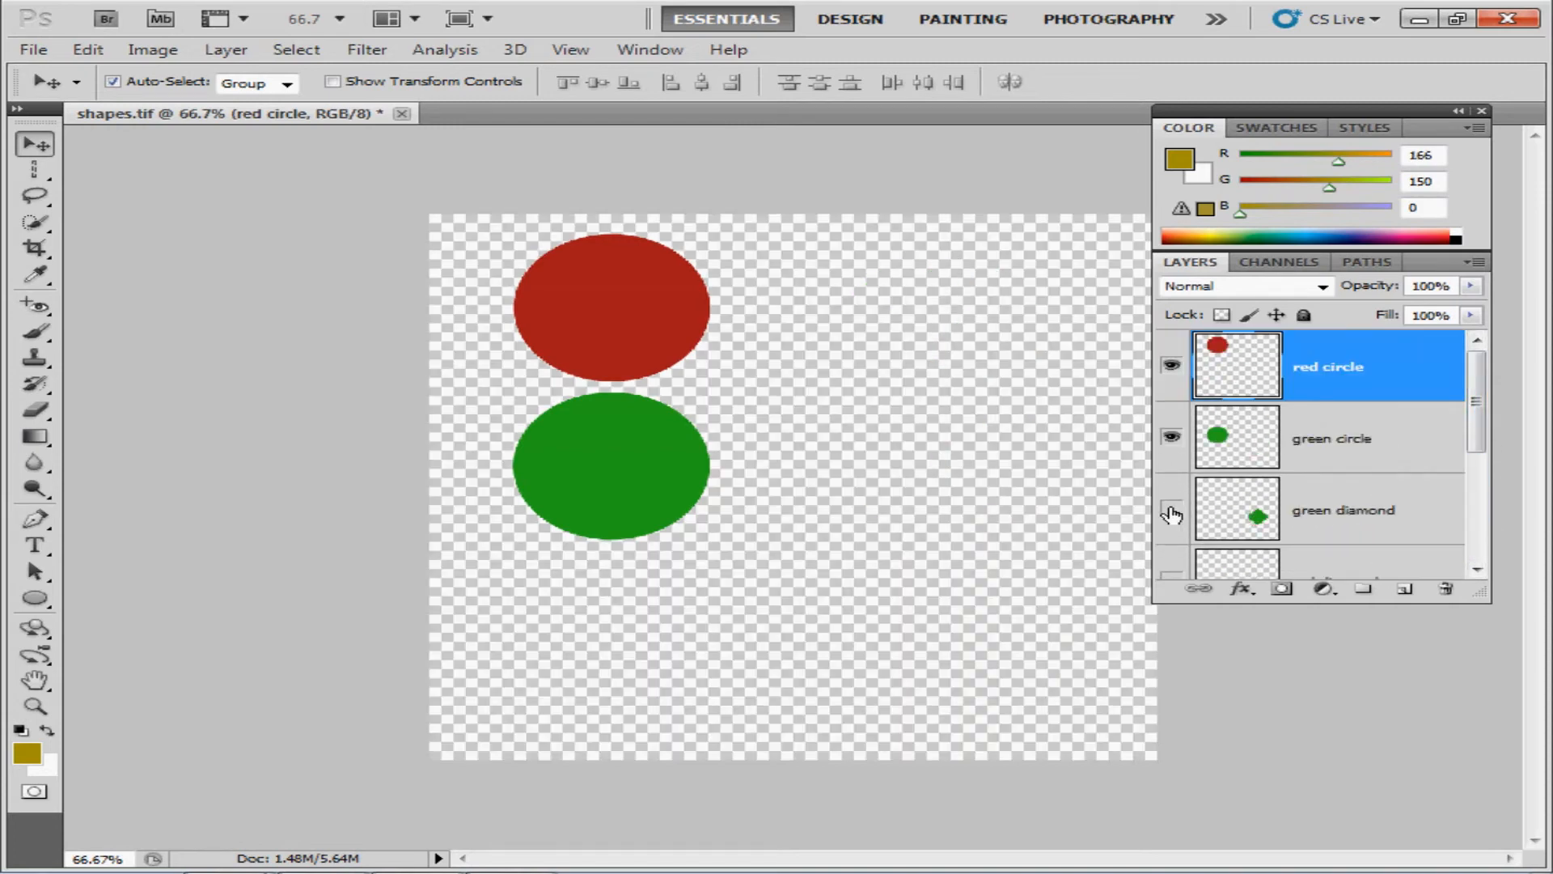
pyautogui.click(1171, 513)
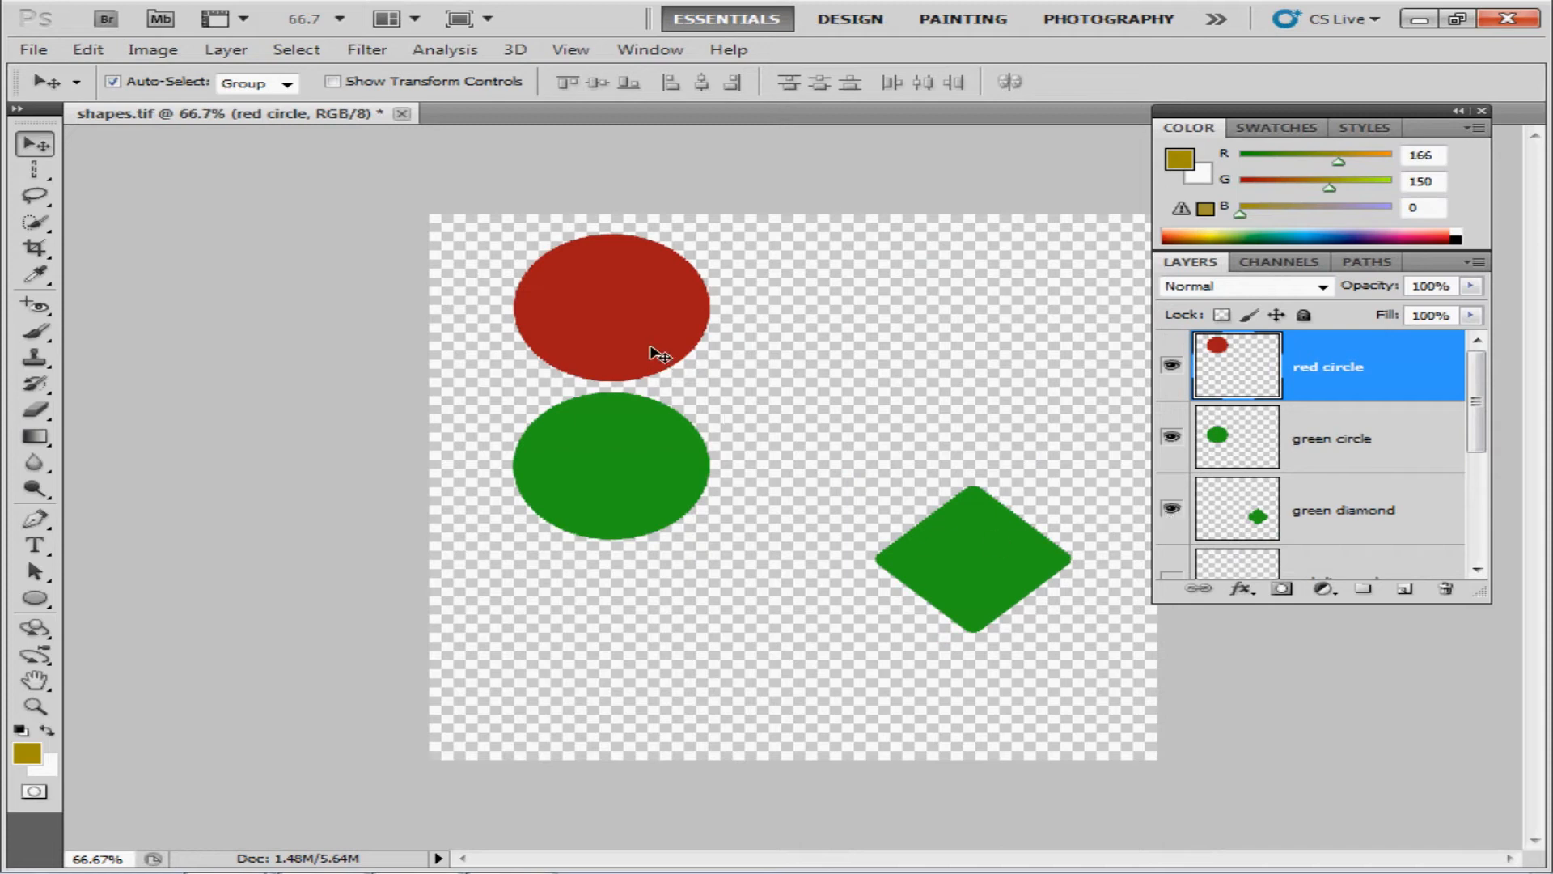
# Step: Move the red circle right to the upper middle of the canvas, then select the red circle, green circle and green diamond layers together
pyautogui.moveTo(645, 350); pyautogui.dragTo(873, 393)
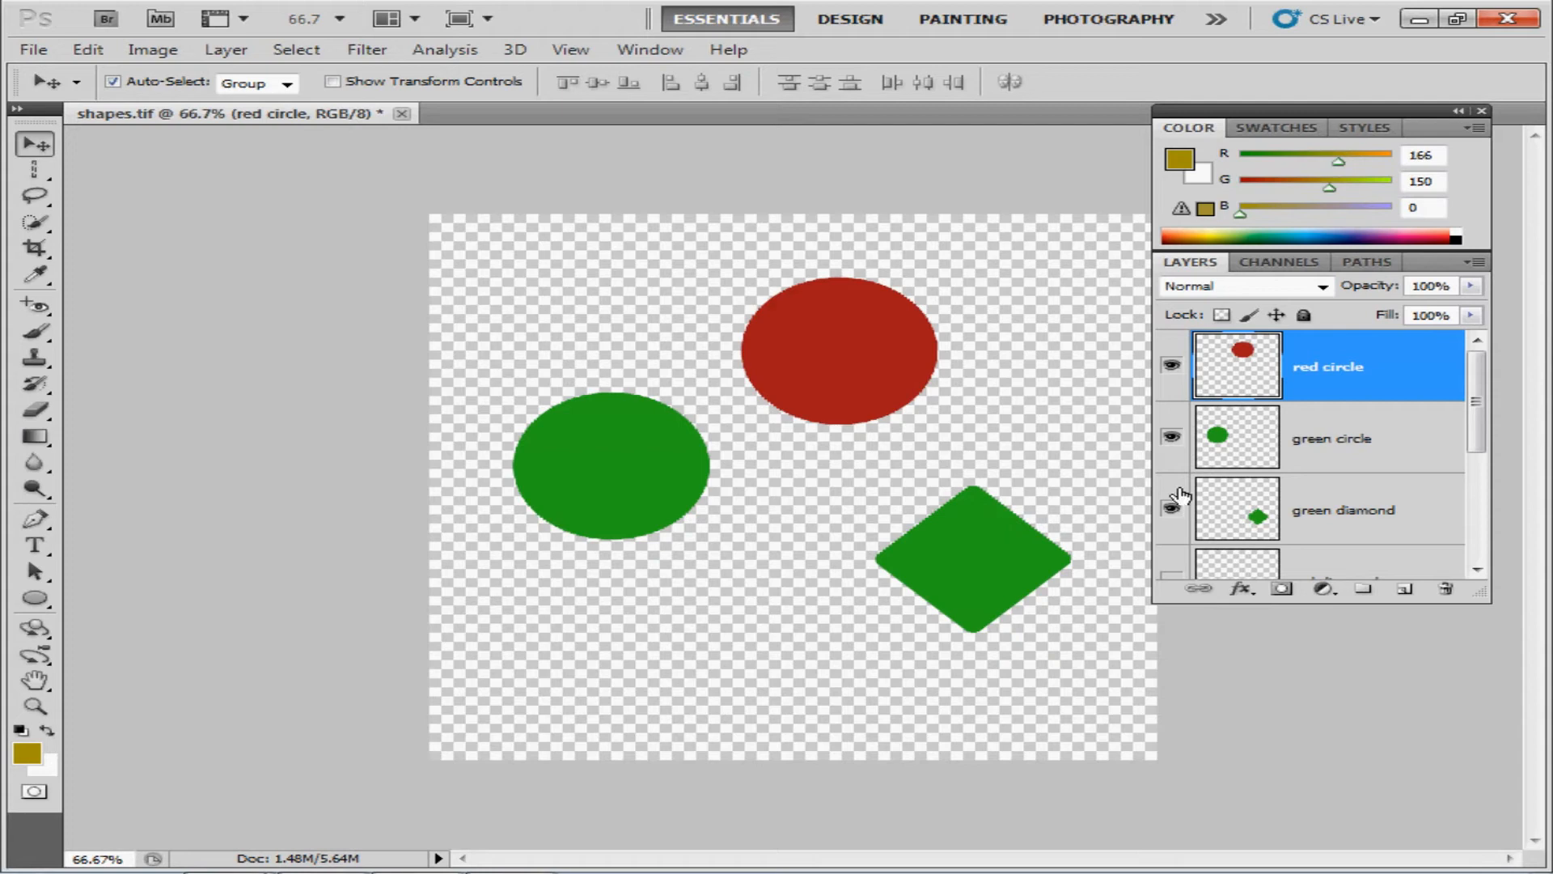
pyautogui.keyDown('ctrl'); pyautogui.click(1293, 444); pyautogui.keyUp('ctrl')
pyautogui.keyDown('ctrl'); pyautogui.click(1335, 519); pyautogui.keyUp('ctrl')
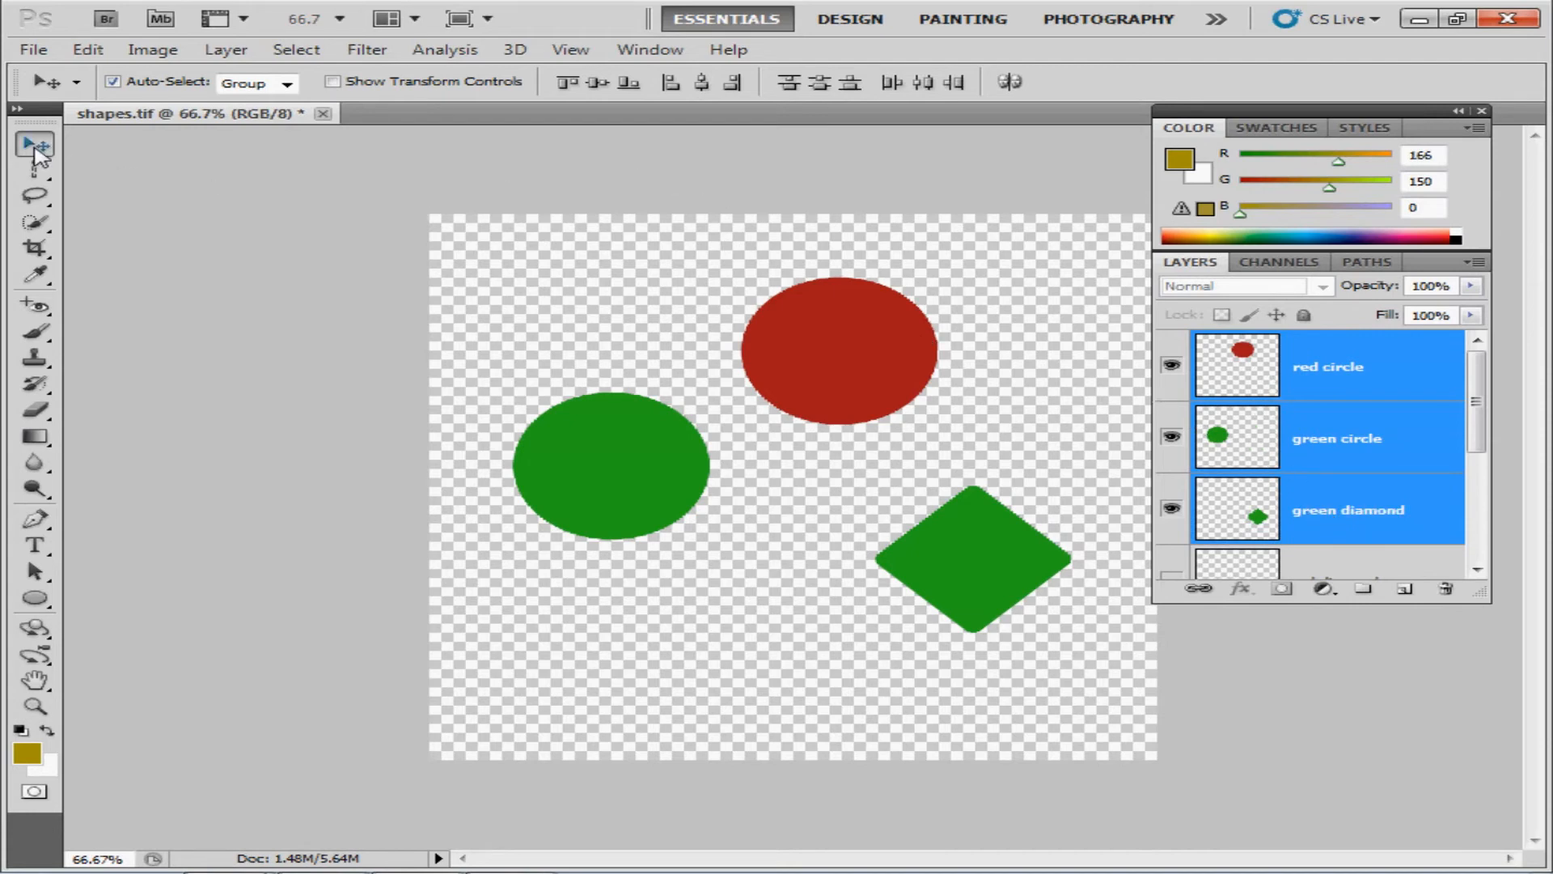
# Step: Align the top edges of the red circle, green circle and green diamond, and distribute them evenly by their horizontal centers
pyautogui.click(573, 83)
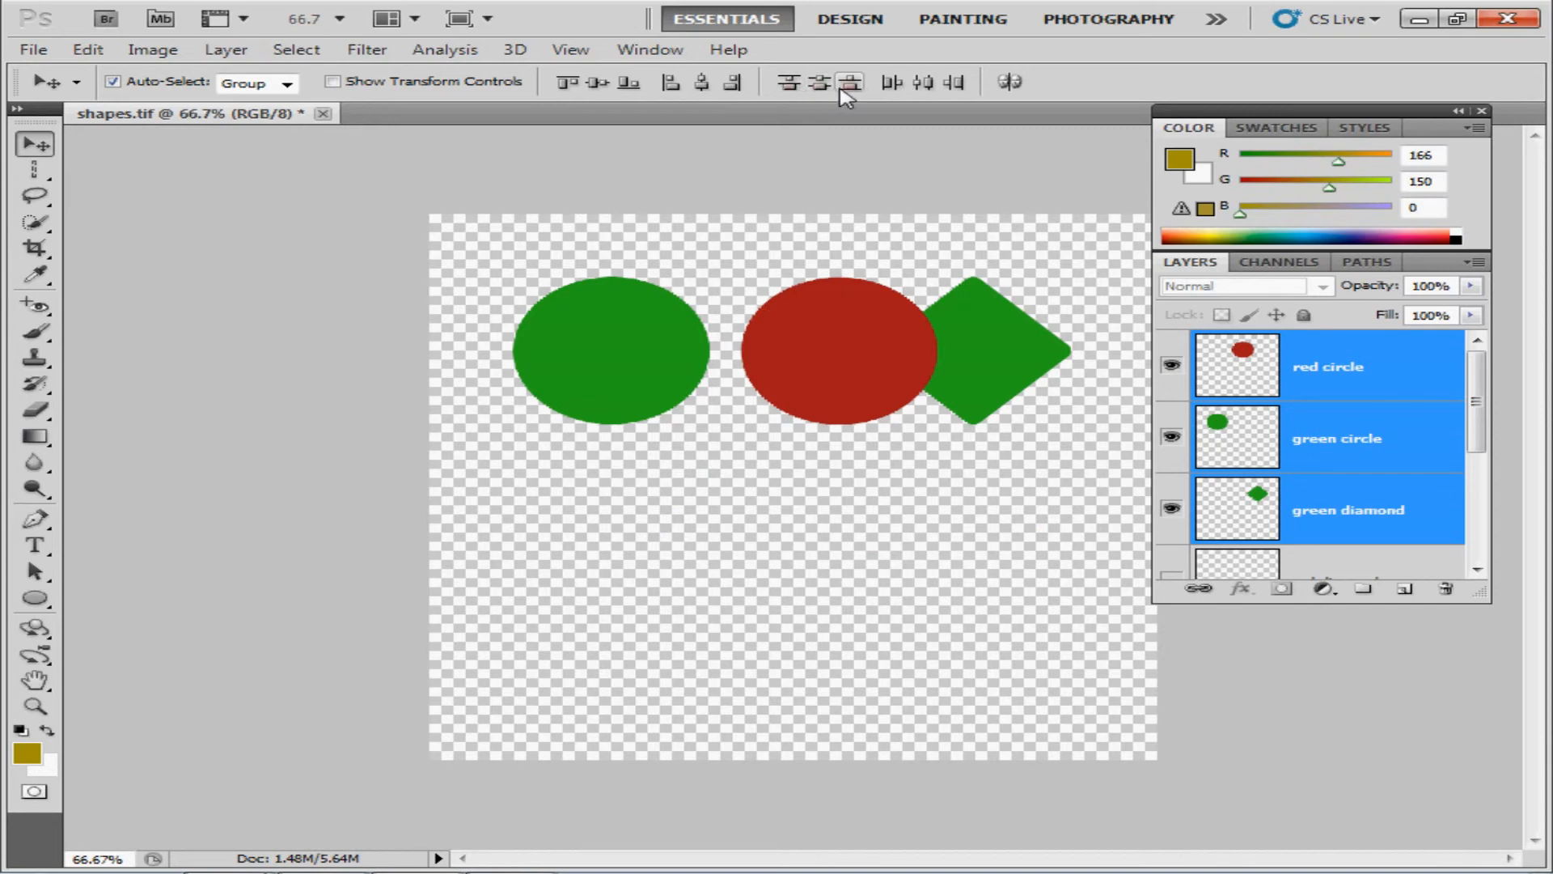
pyautogui.click(924, 82)
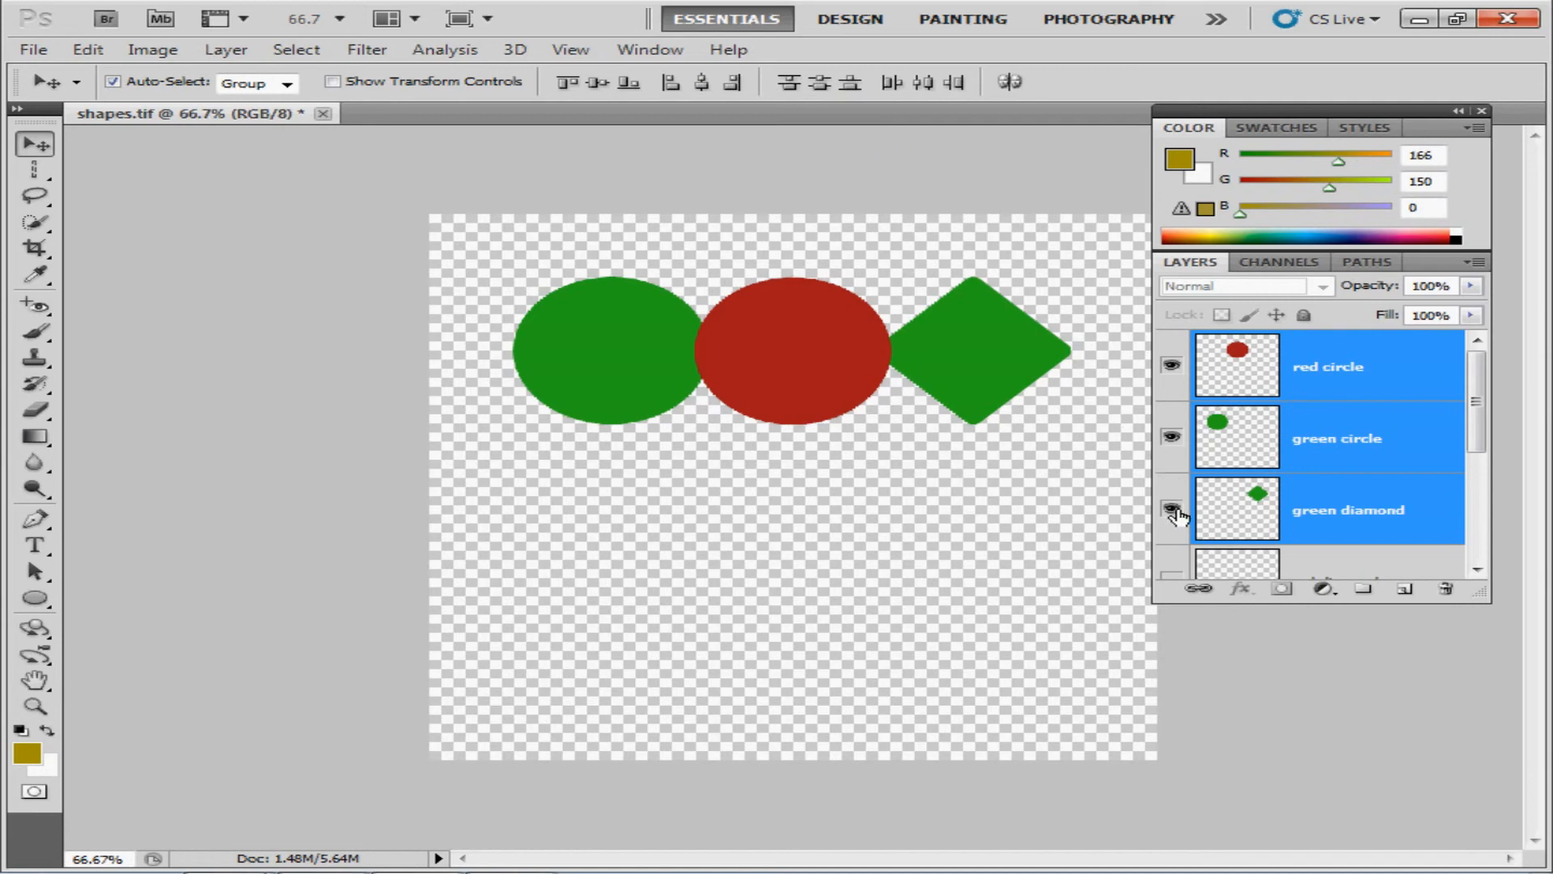
# Step: Link the red circle and green circle layers, and move the linked pair down to the left-center of the canvas, below the diamond
pyautogui.click(1255, 510)
pyautogui.click(1264, 447)
pyautogui.click(1259, 377)
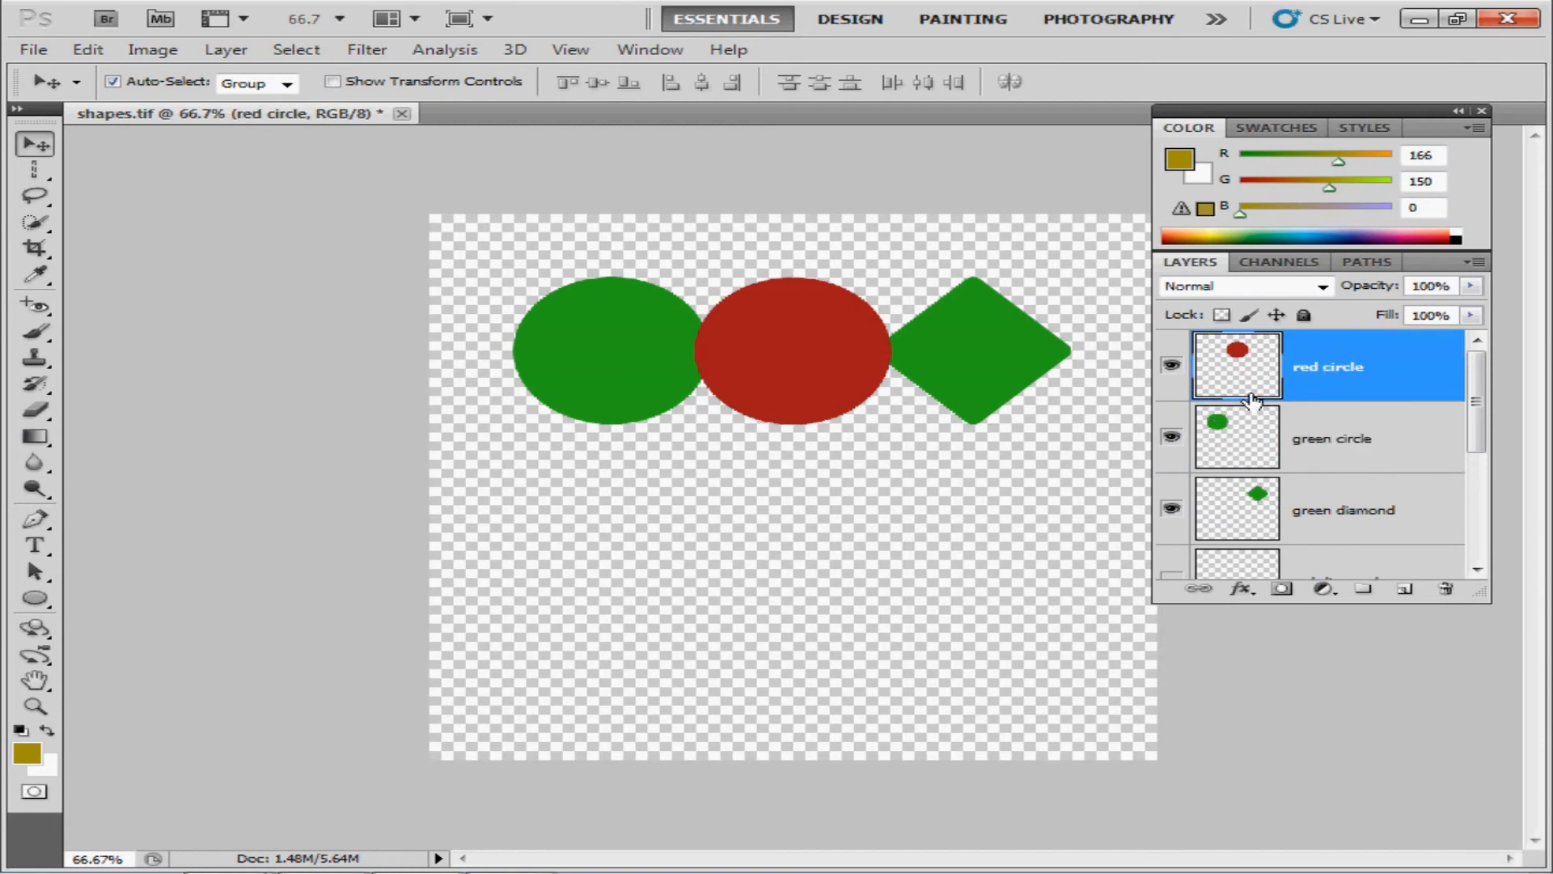
pyautogui.keyDown('shift'); pyautogui.click(1274, 451); pyautogui.keyUp('shift')
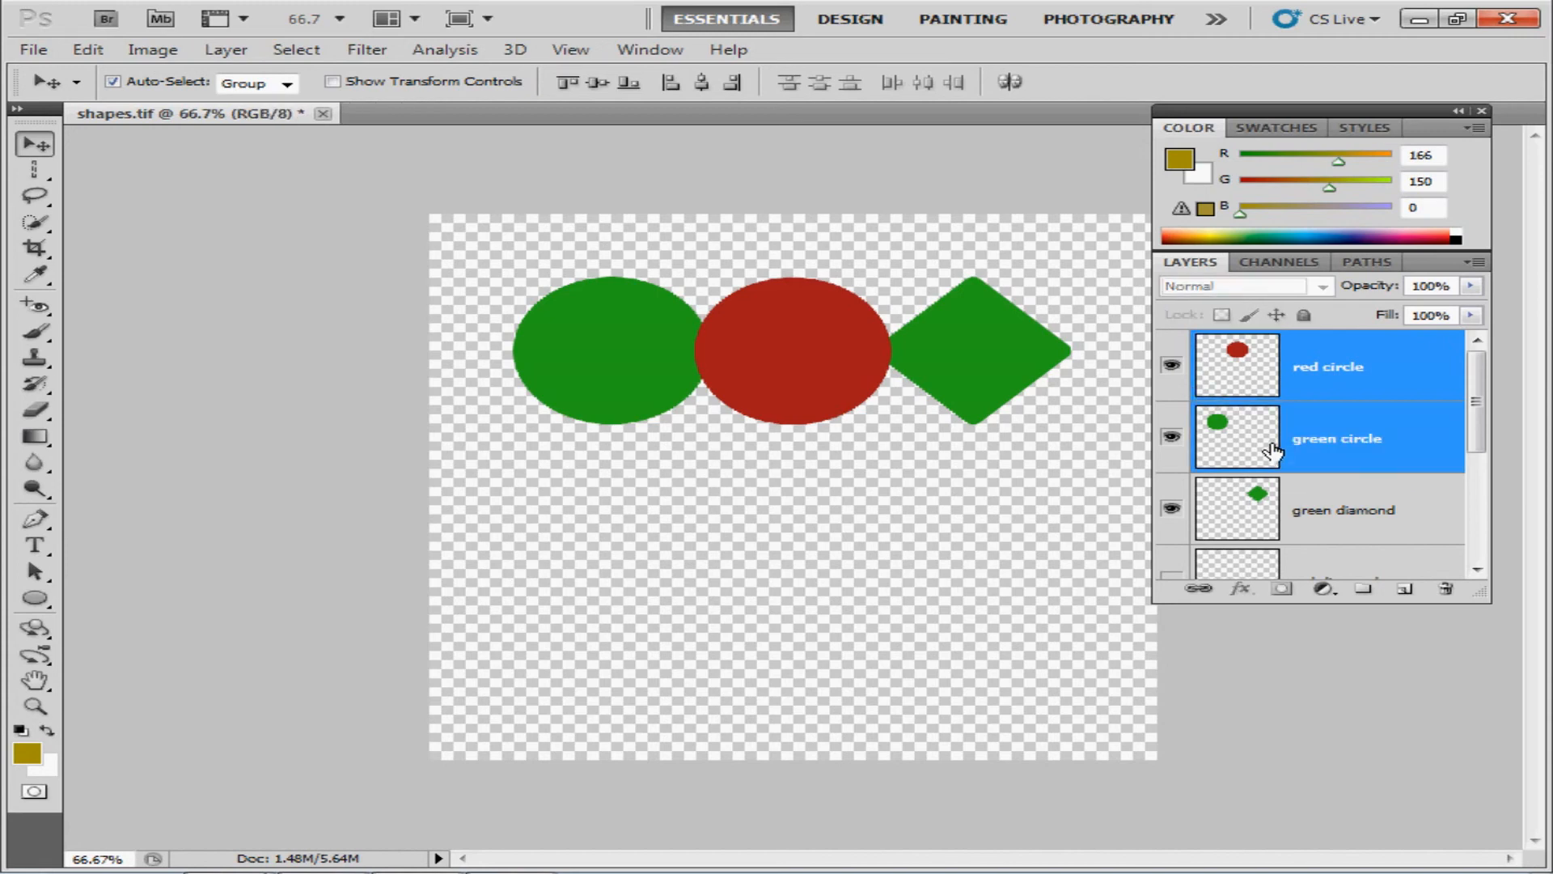
pyautogui.click(1199, 590)
pyautogui.moveTo(688, 380); pyautogui.dragTo(642, 545)
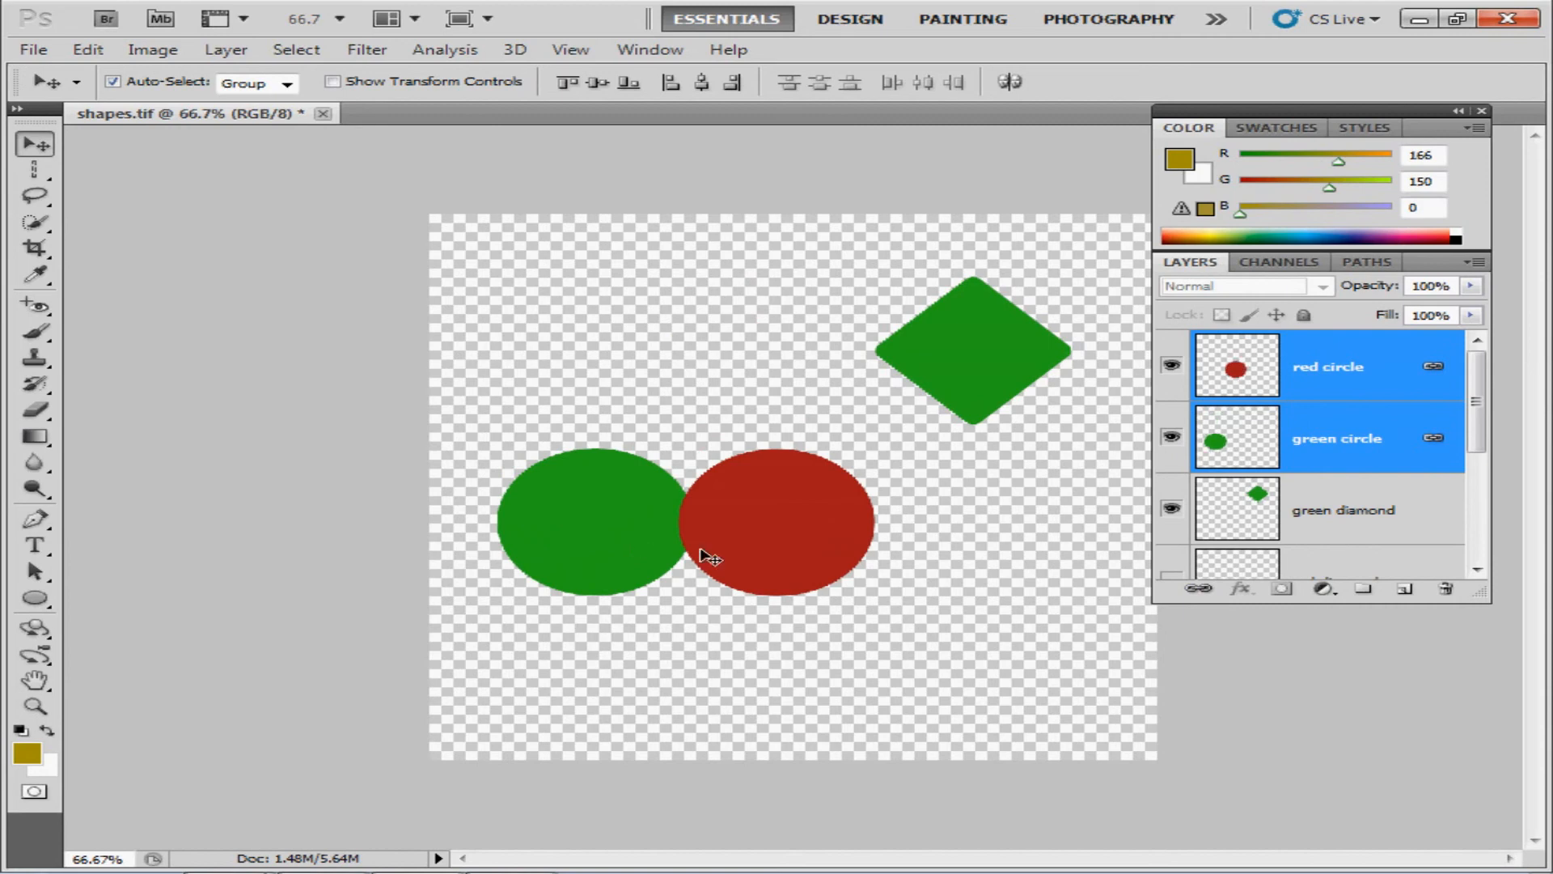
pyautogui.moveTo(805, 548)
pyautogui.mouseDown()
pyautogui.moveTo(784, 427)
pyautogui.moveTo(839, 568)
pyautogui.moveTo(832, 451)
pyautogui.moveTo(804, 443)
pyautogui.moveTo(798, 519)
pyautogui.mouseUp()
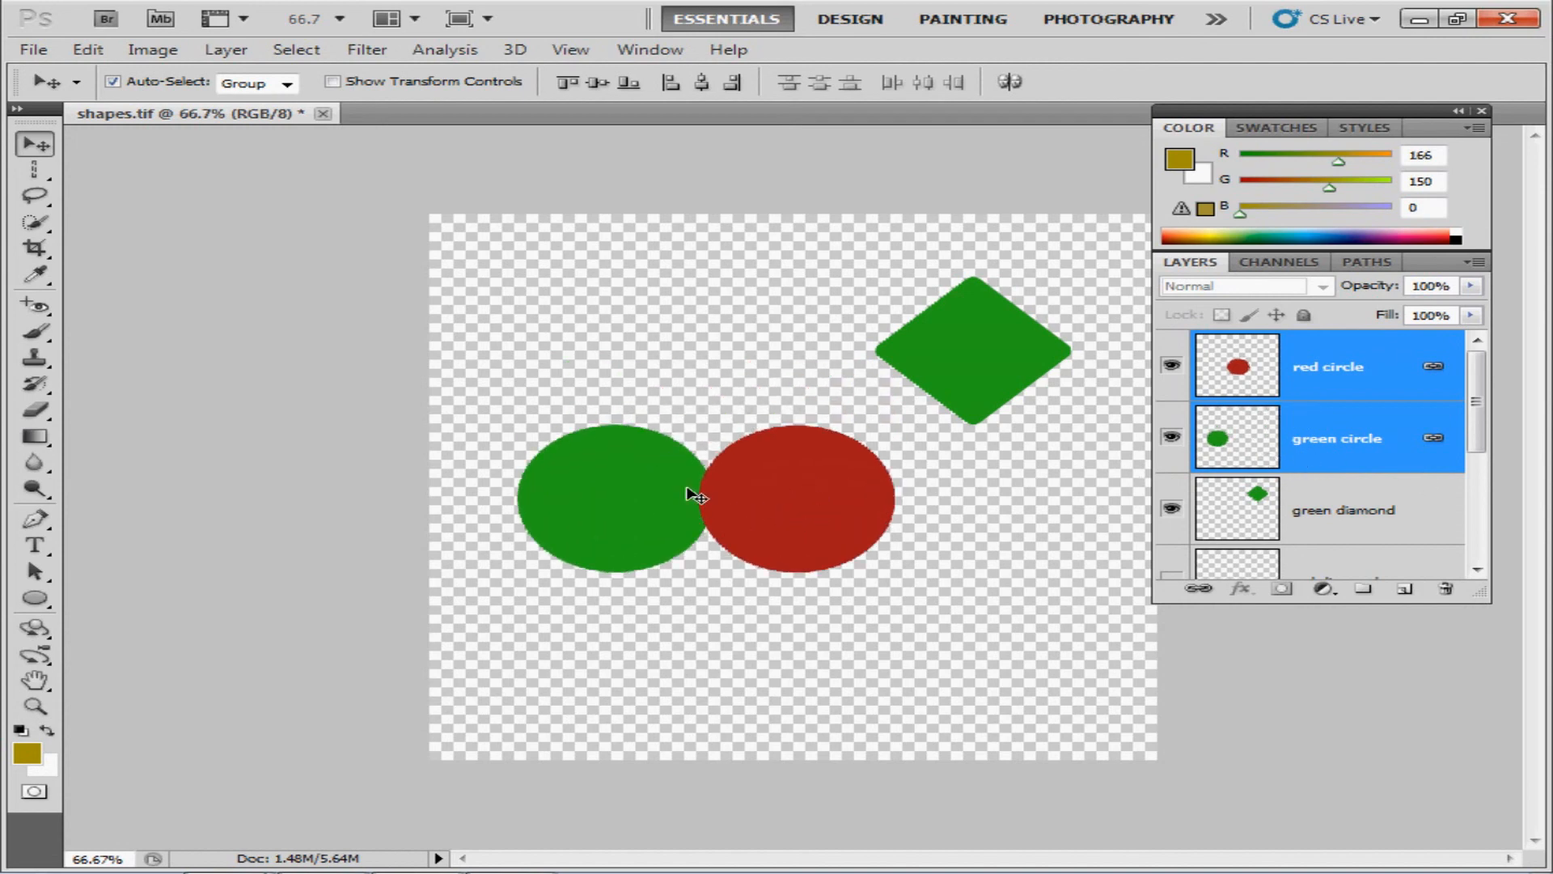
# Step: Free Transform the linked circles from the top and right edges to about 67% height and 89% width
pyautogui.click(89, 50)
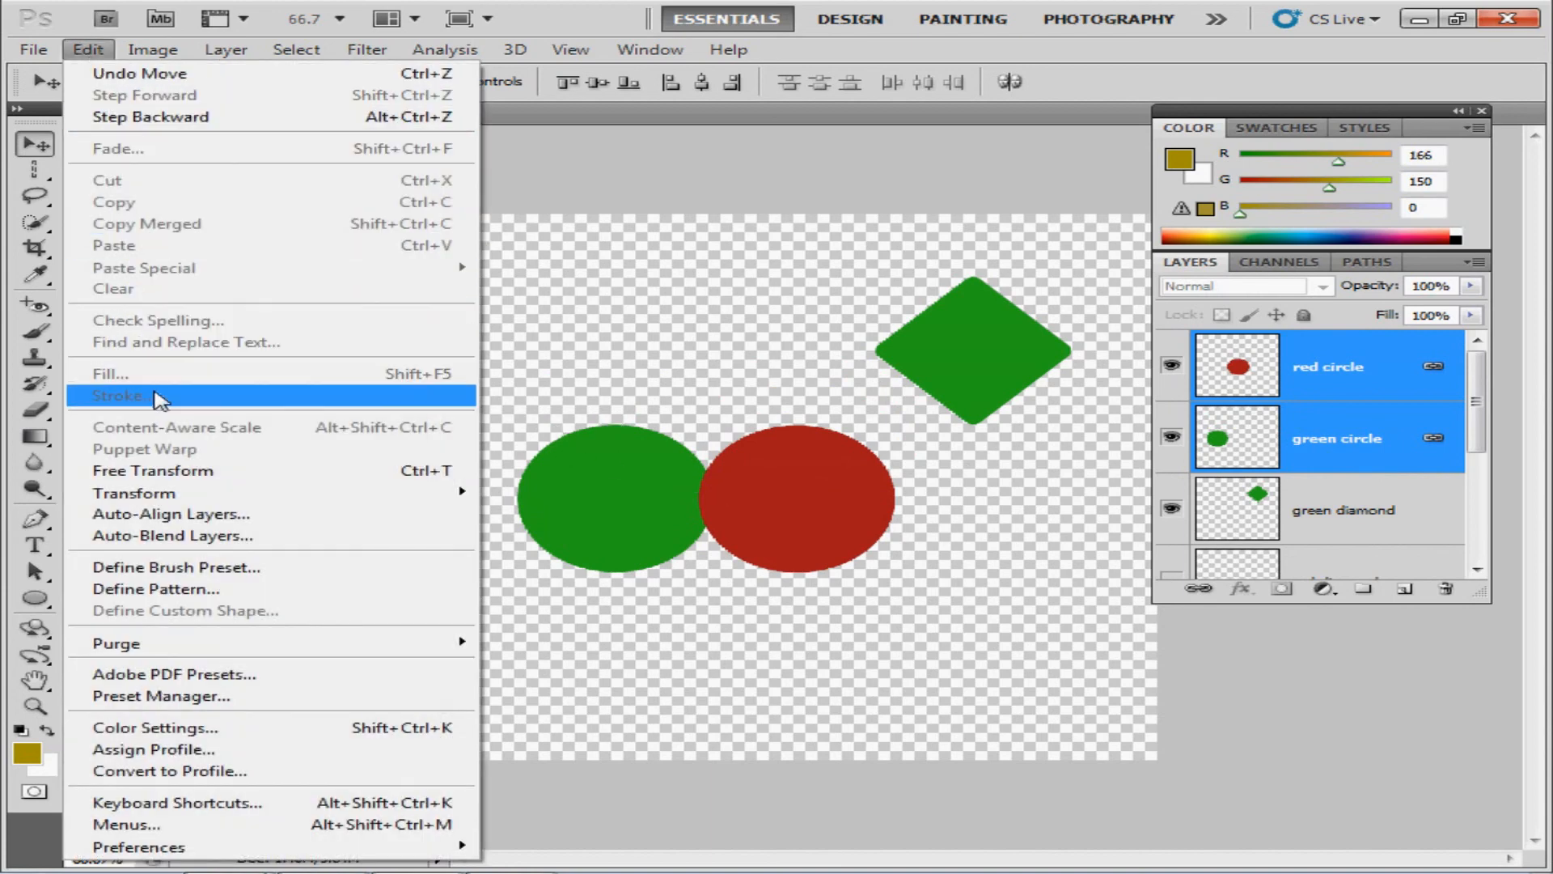
pyautogui.click(200, 471)
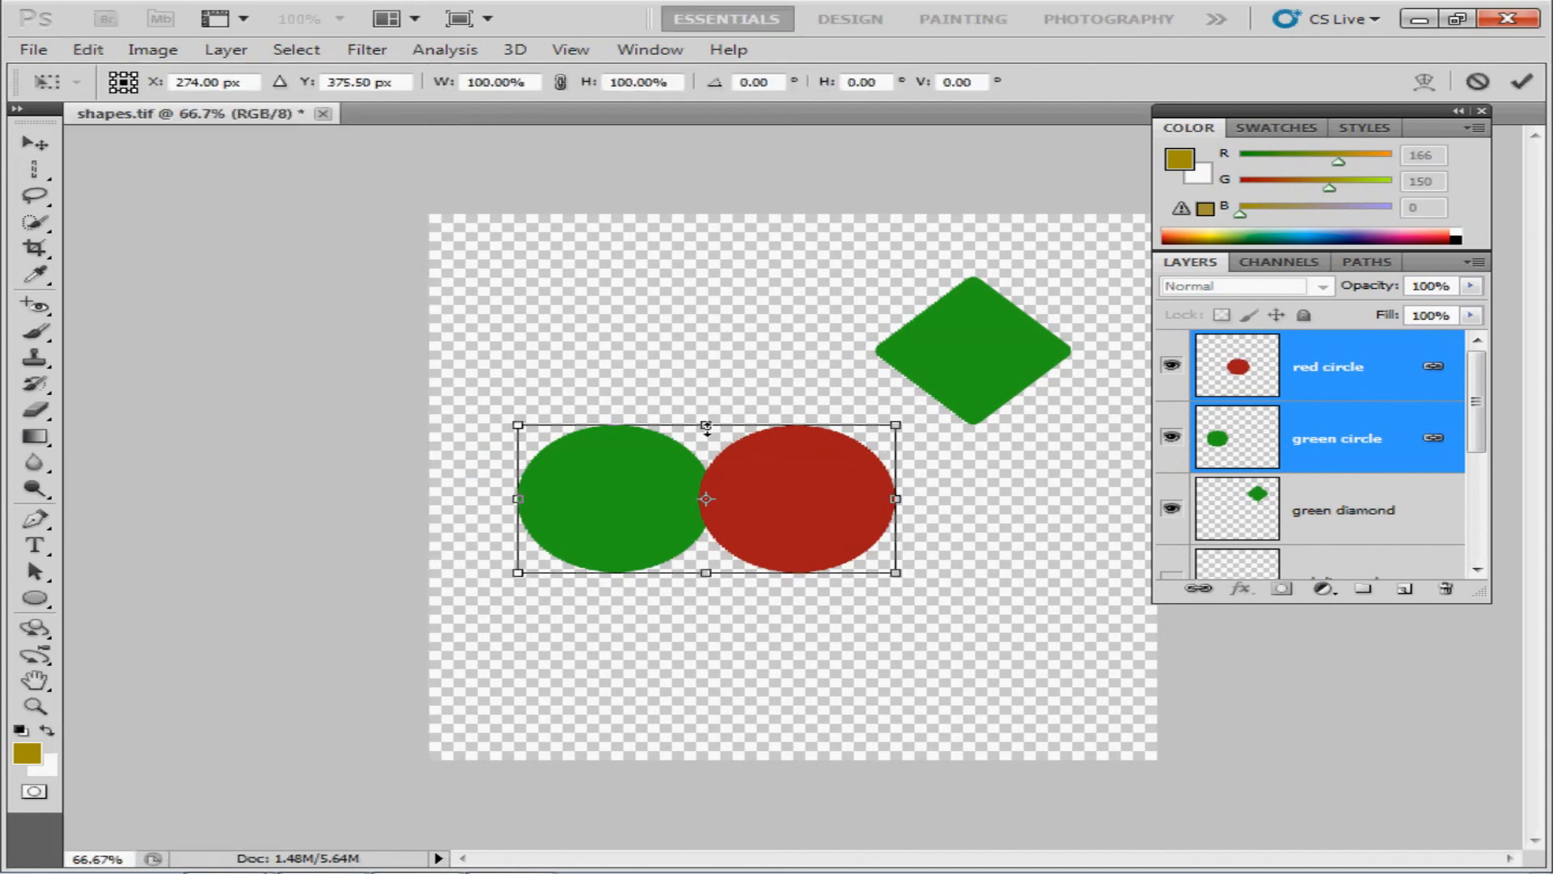
pyautogui.moveTo(705, 427); pyautogui.dragTo(709, 476)
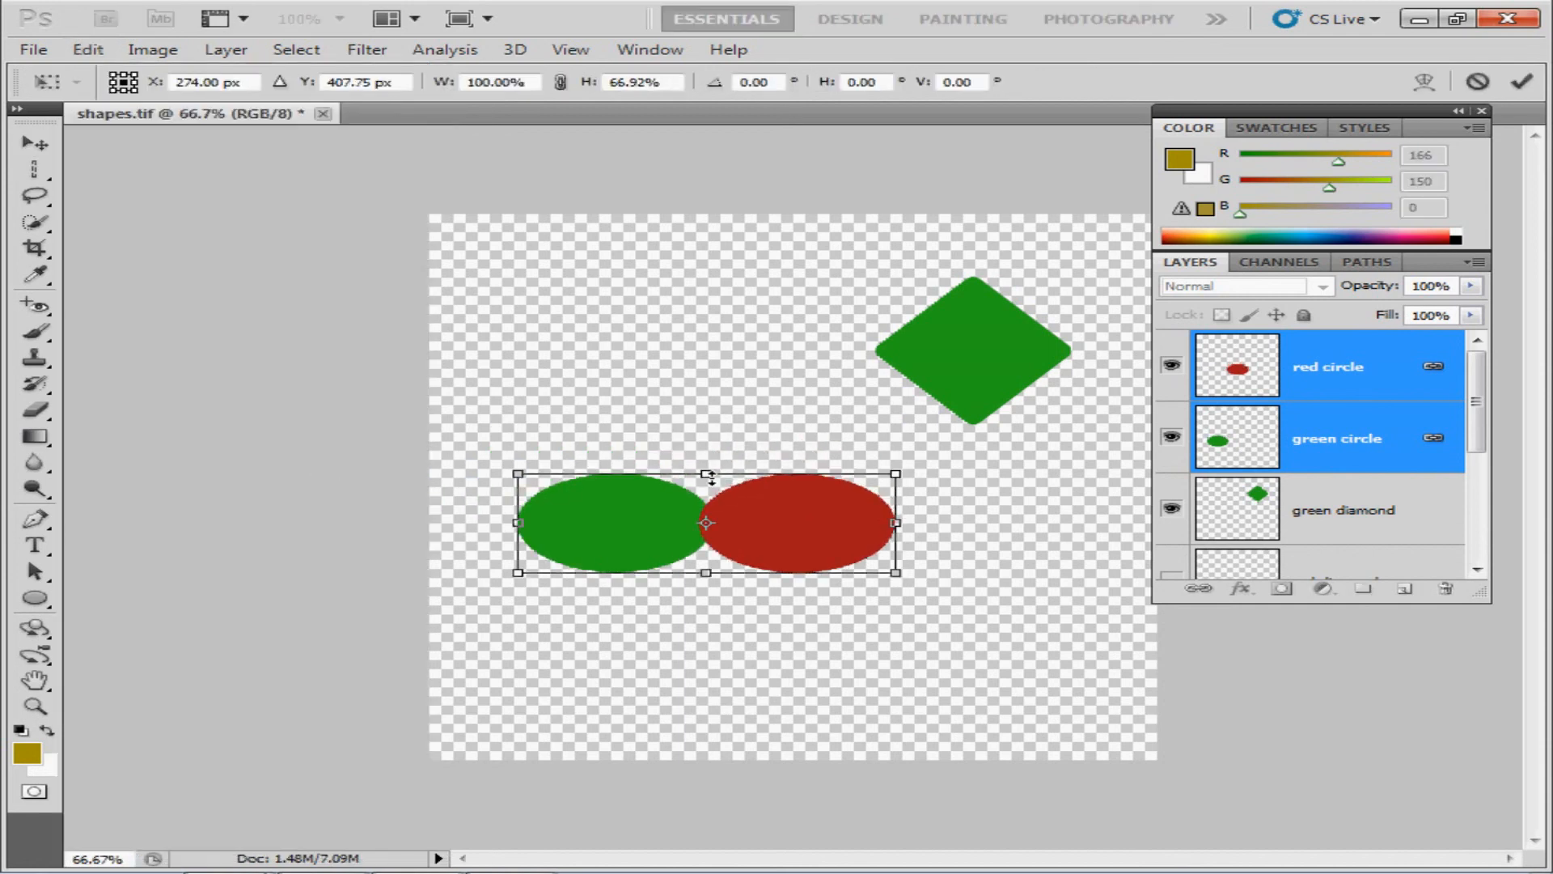
pyautogui.moveTo(900, 526); pyautogui.dragTo(860, 530)
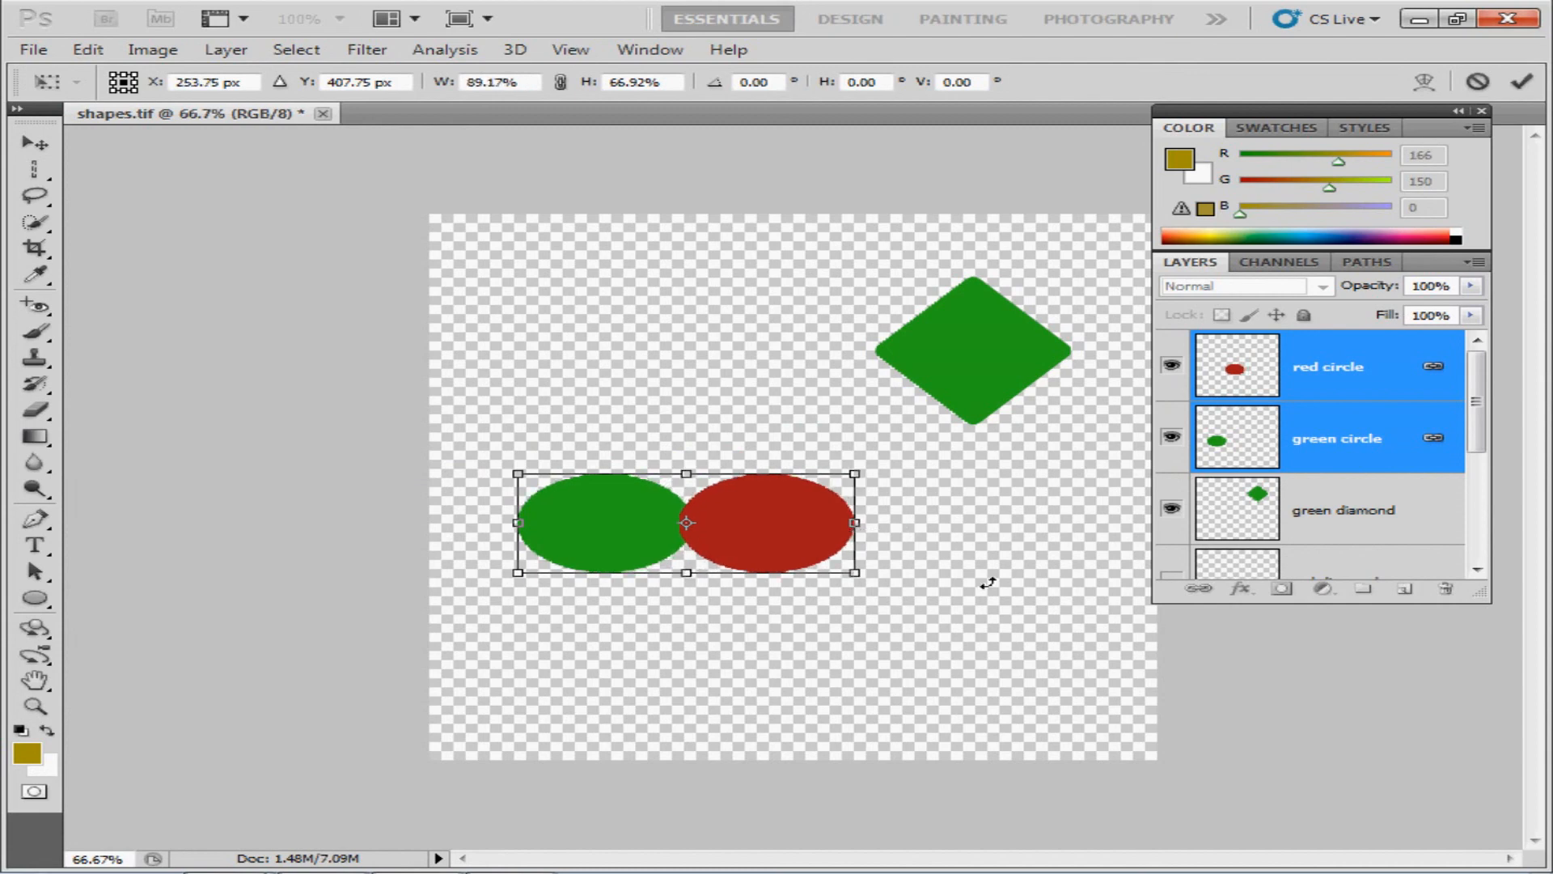
pyautogui.press('Return')
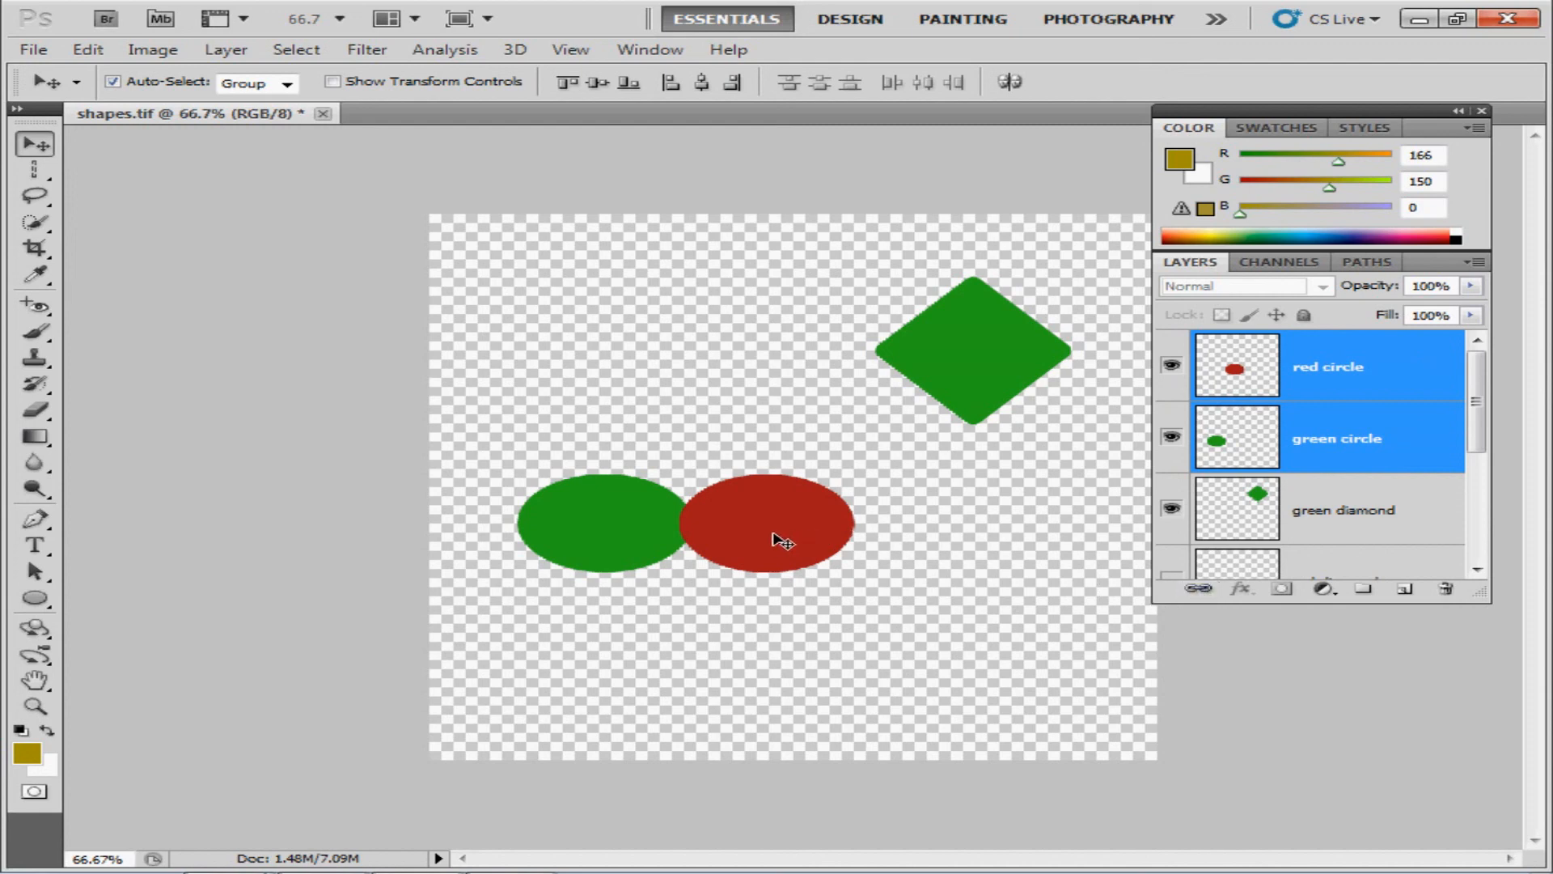
# Step: Unlink the two circle layers and move the circles separately, green to the middle left of the canvas and red lower, just right of center
pyautogui.moveTo(777, 538); pyautogui.dragTo(758, 464)
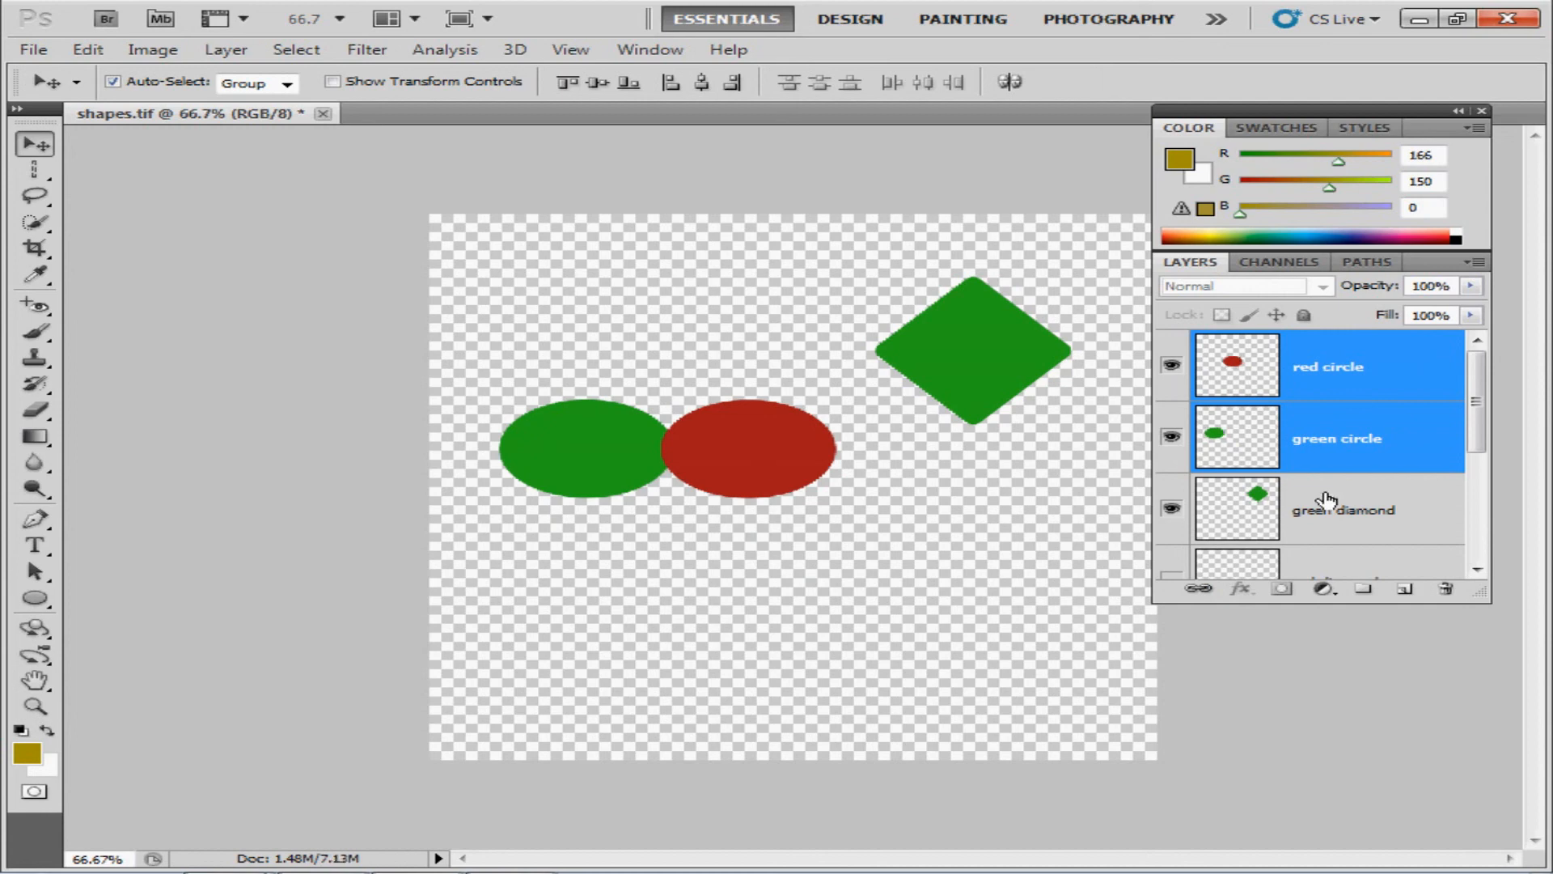
pyautogui.click(1373, 461)
pyautogui.moveTo(759, 451); pyautogui.dragTo(800, 550)
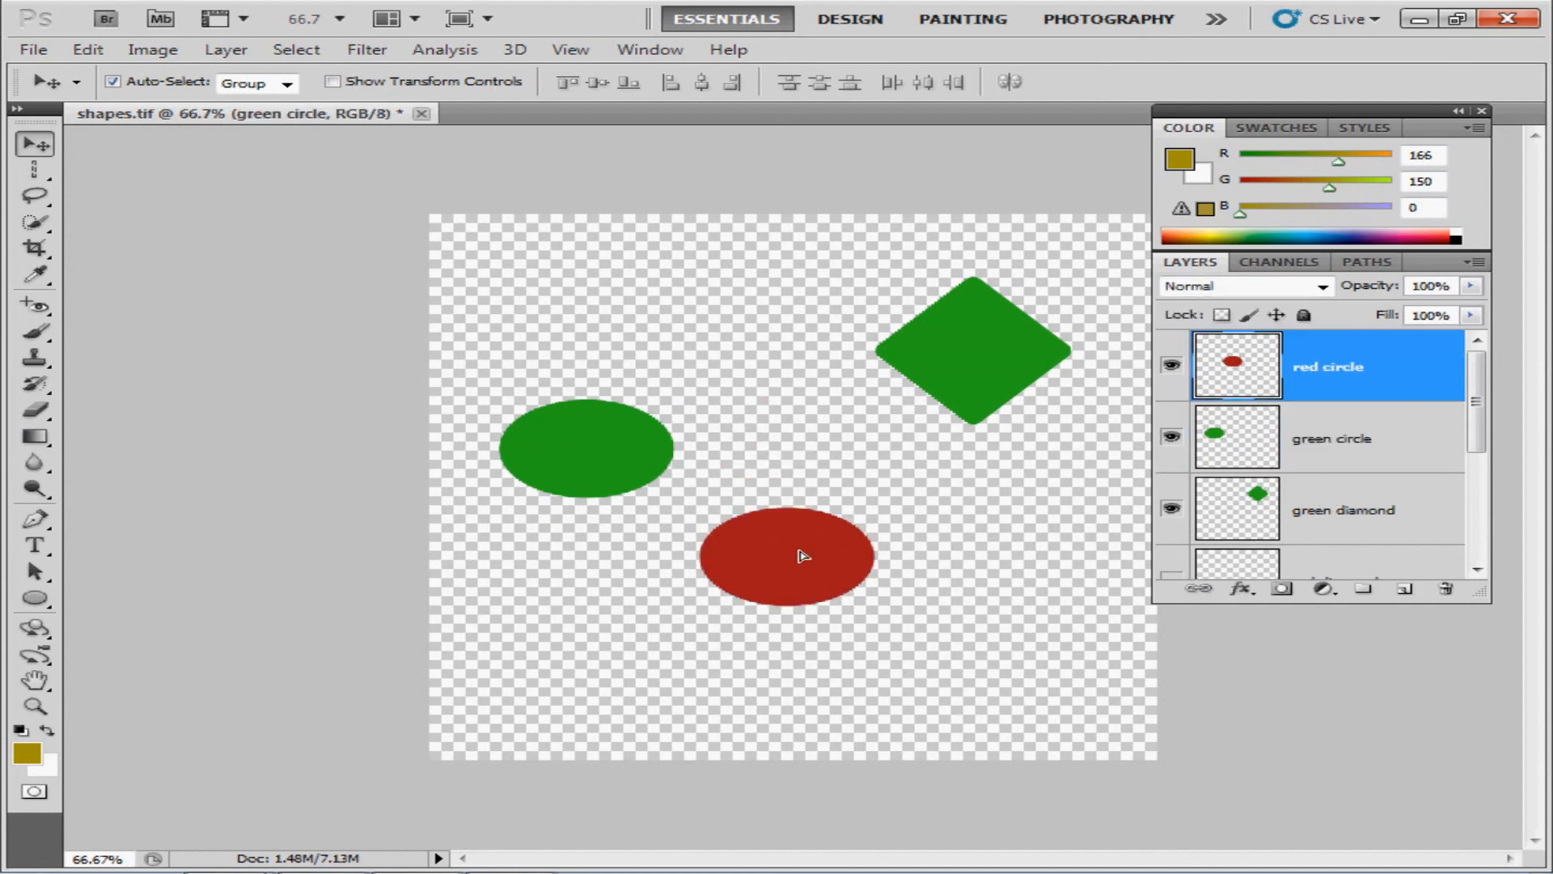
pyautogui.moveTo(629, 474); pyautogui.dragTo(623, 425)
pyautogui.moveTo(798, 553); pyautogui.dragTo(775, 498)
pyautogui.click(640, 417)
pyautogui.moveTo(639, 417); pyautogui.dragTo(616, 516)
pyautogui.moveTo(783, 530); pyautogui.dragTo(841, 589)
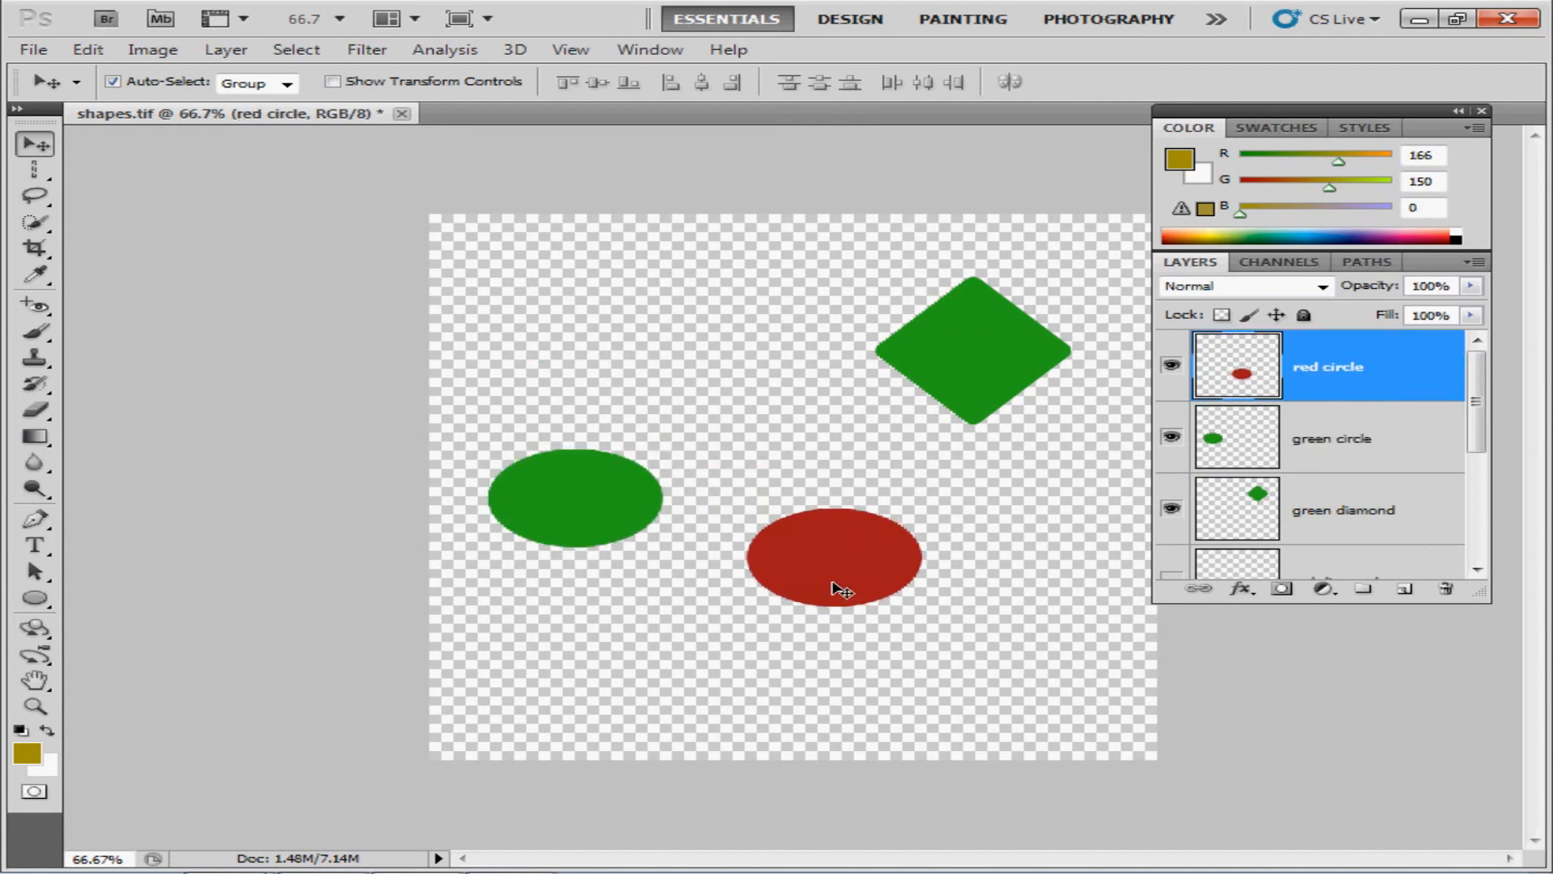